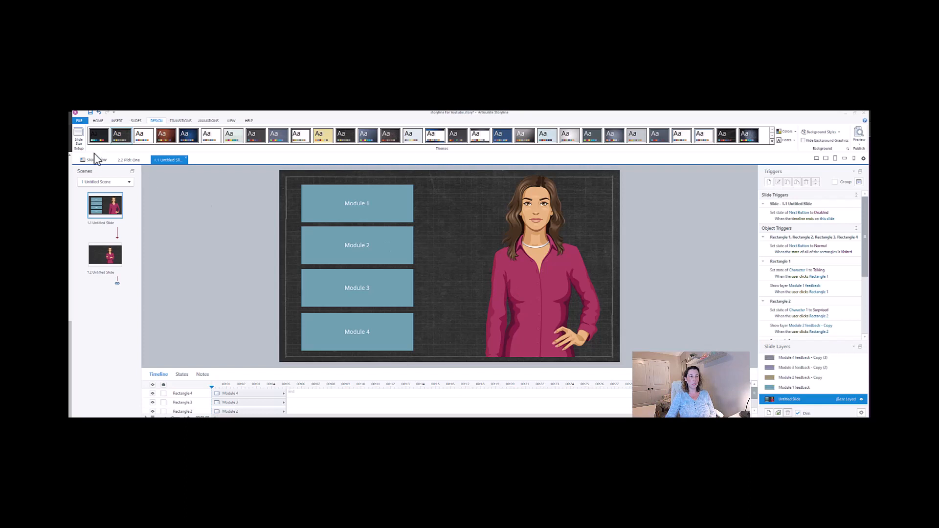
Step: Review the Scenario 2 scene by opening intro slide 2.1 and Pick One slide 2.2, and select the Choices title there
{"action": "left_click", "coordinate": [96, 159]}
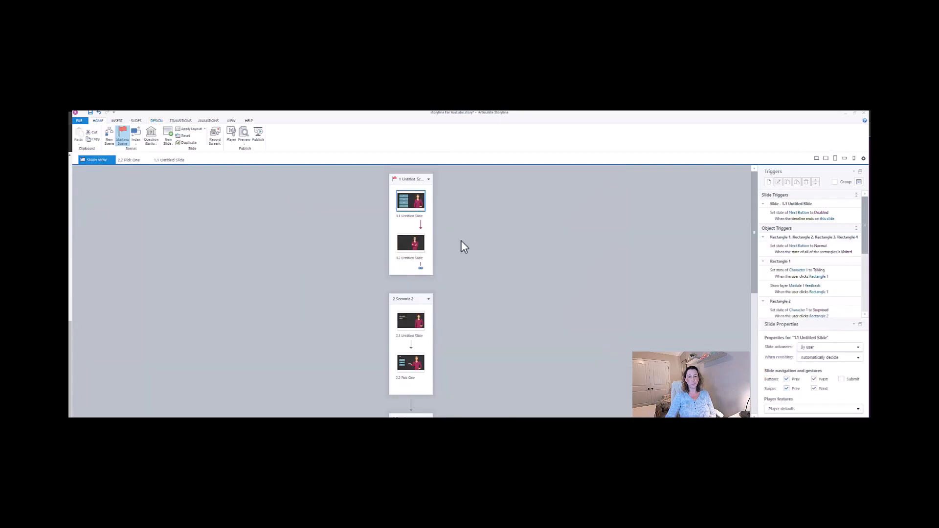
{"action": "left_click", "coordinate": [421, 329]}
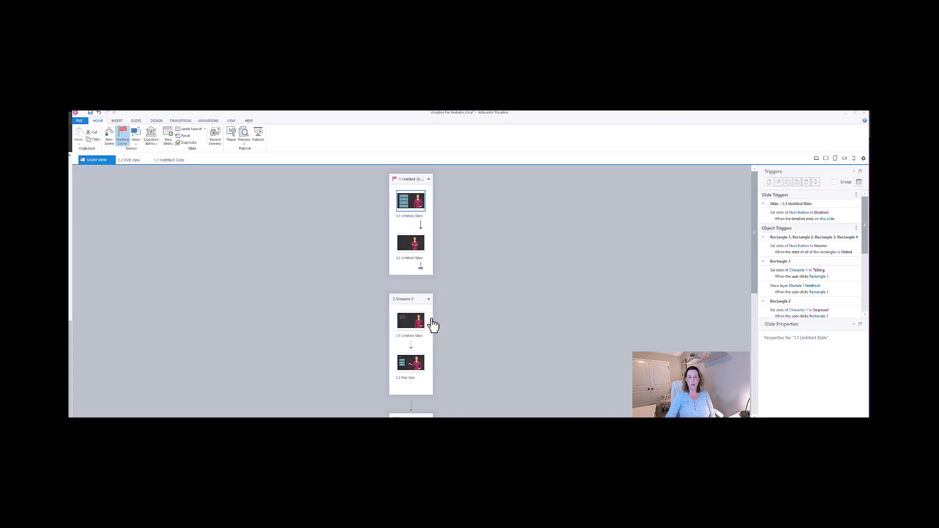
{"action": "double_click", "coordinate": [419, 327]}
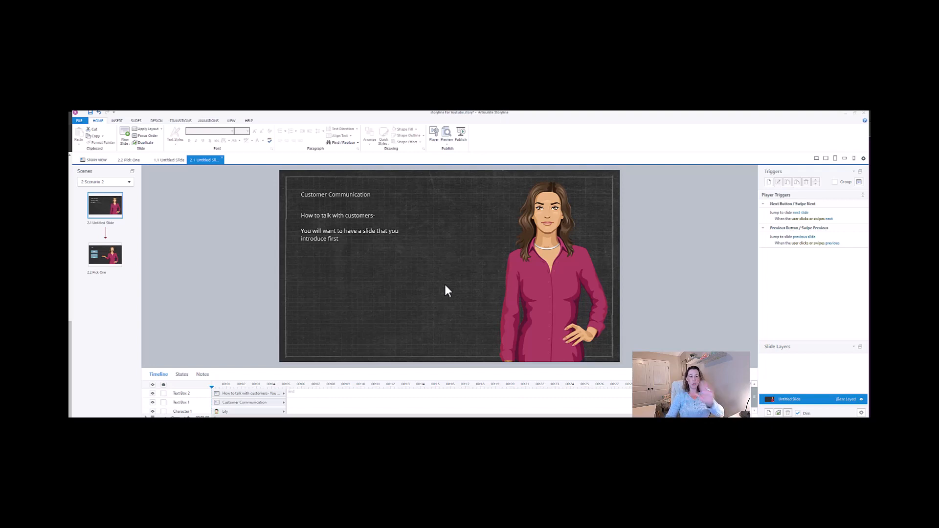
{"action": "left_click", "coordinate": [108, 254]}
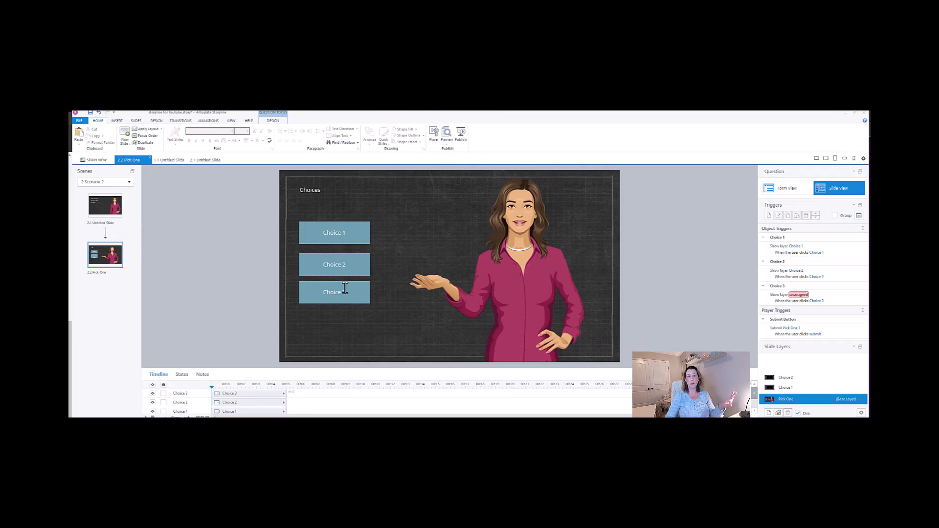
{"action": "left_click", "coordinate": [306, 191]}
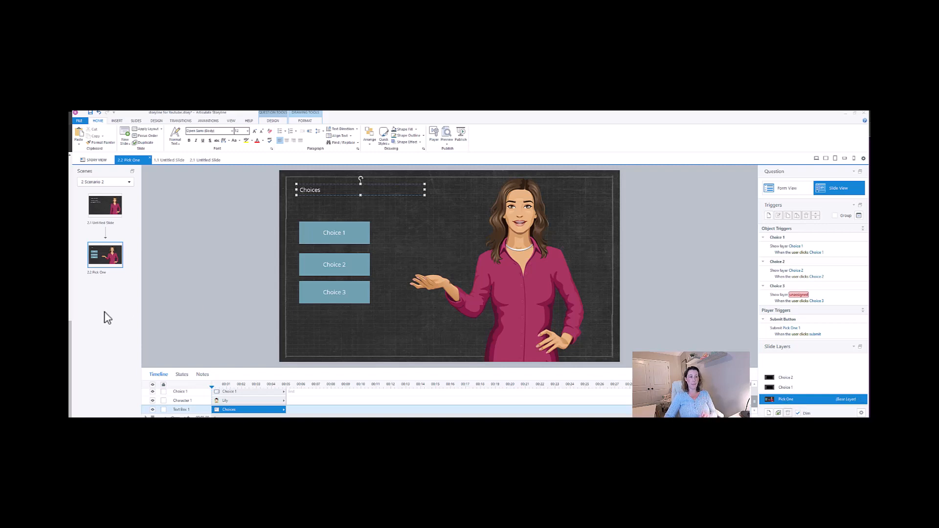
Step: Insert a new slide with a title placeholder after the Pick One slide in Scenario 2
{"action": "right_click", "coordinate": [115, 267]}
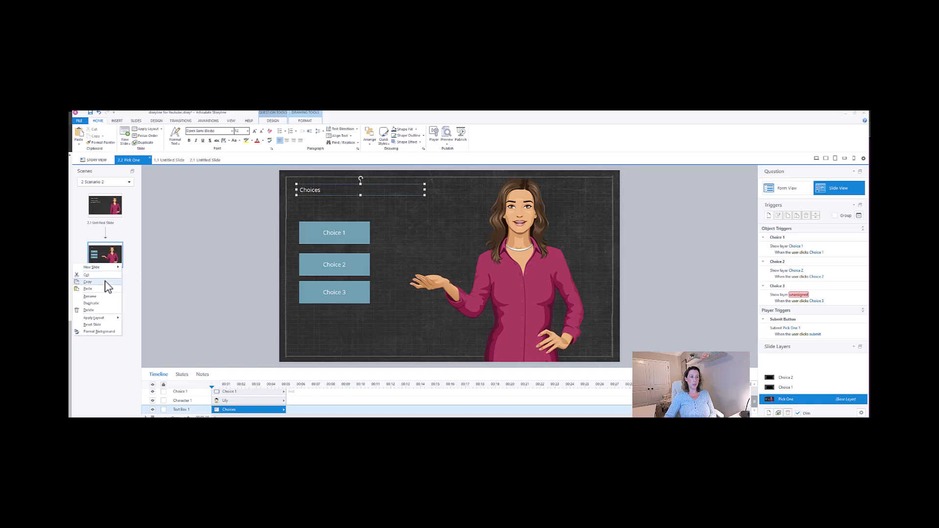
{"action": "mouse_move", "coordinate": [110, 269]}
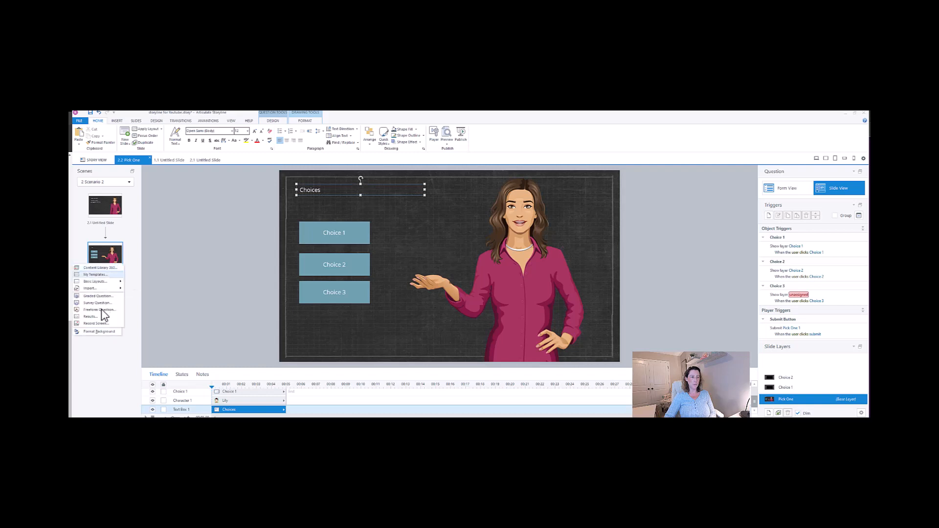
{"action": "left_click", "coordinate": [101, 311]}
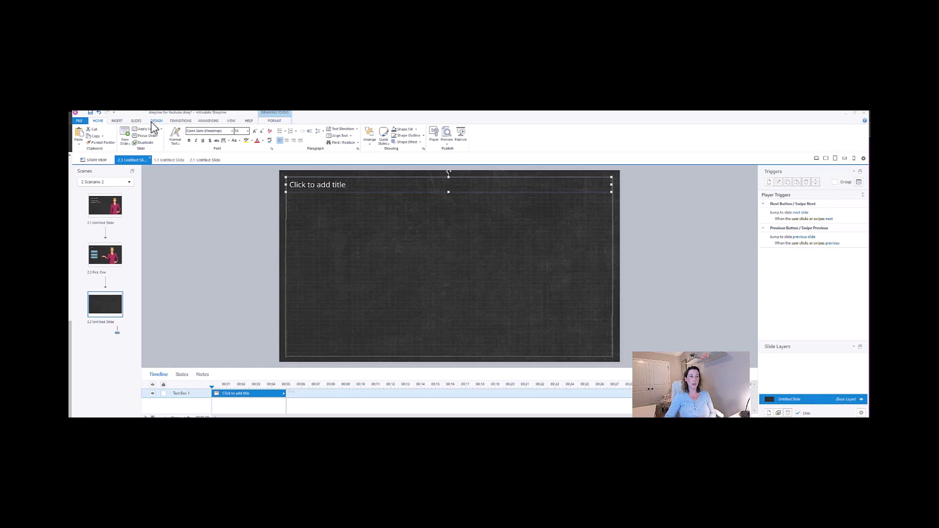
Step: Browse the freeform question templates and insert a built-in Pick One question slide at the end of Scenario 2
{"action": "left_click", "coordinate": [136, 121]}
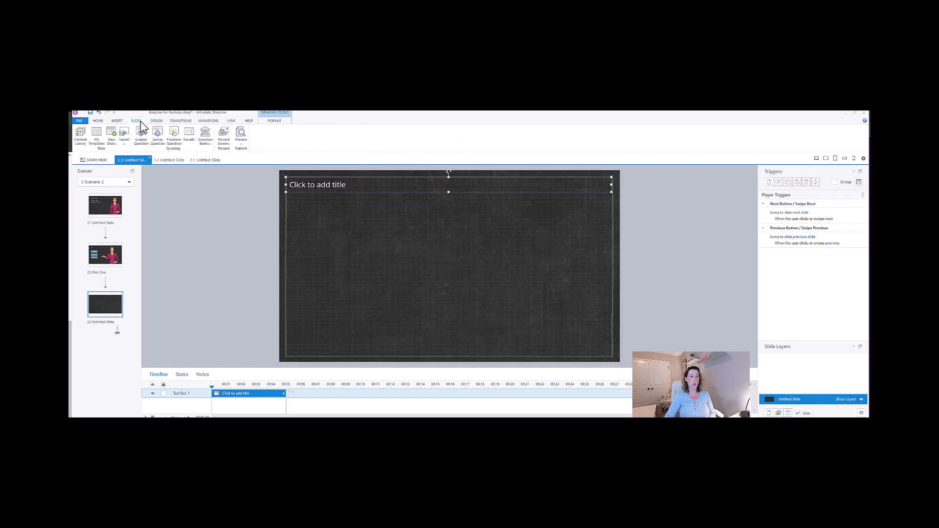
{"action": "left_click", "coordinate": [175, 147]}
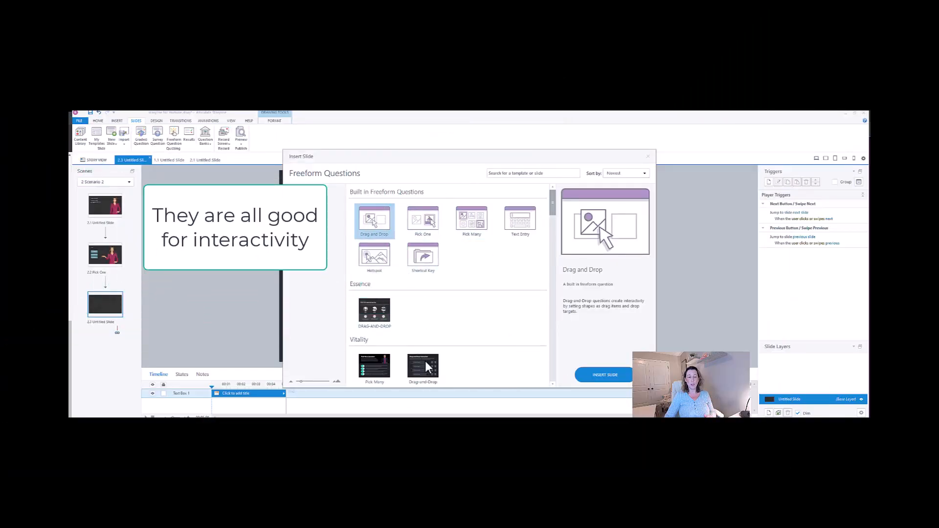
{"action": "scroll", "coordinate": [470, 357], "scroll_direction": "down", "scroll_amount": 2}
{"action": "scroll", "coordinate": [471, 357], "scroll_direction": "up", "scroll_amount": 2}
{"action": "scroll", "coordinate": [470, 357], "scroll_direction": "down", "scroll_amount": 5}
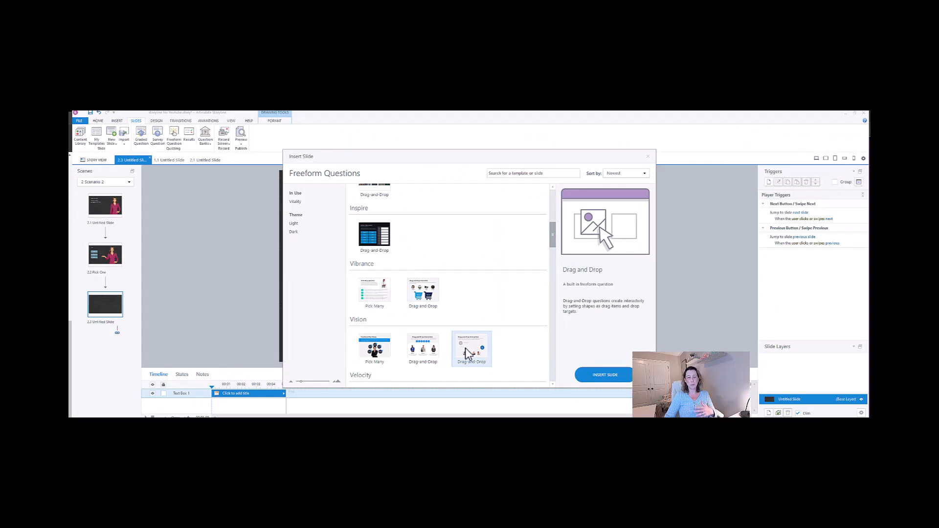
{"action": "scroll", "coordinate": [467, 352], "scroll_direction": "up", "scroll_amount": 5}
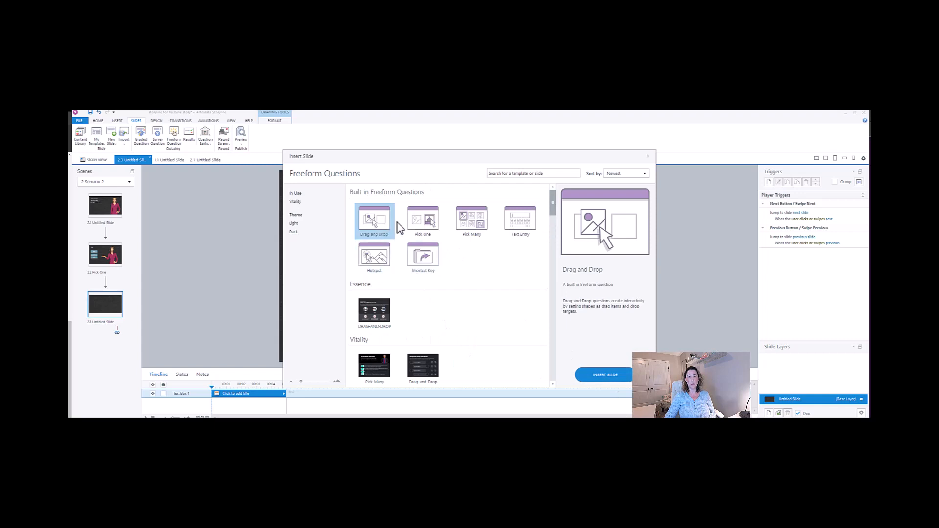
{"action": "left_click", "coordinate": [419, 219]}
{"action": "left_click", "coordinate": [605, 377]}
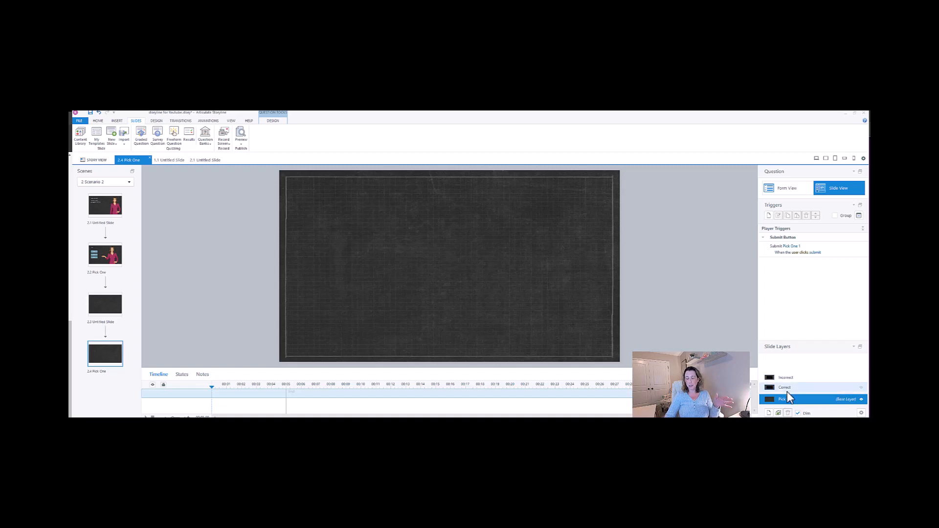
Step: On slide 2.2, duplicate the Choice 1 feedback layer, rename the copy Choice 3, and return to the base layer
{"action": "left_click", "coordinate": [111, 264]}
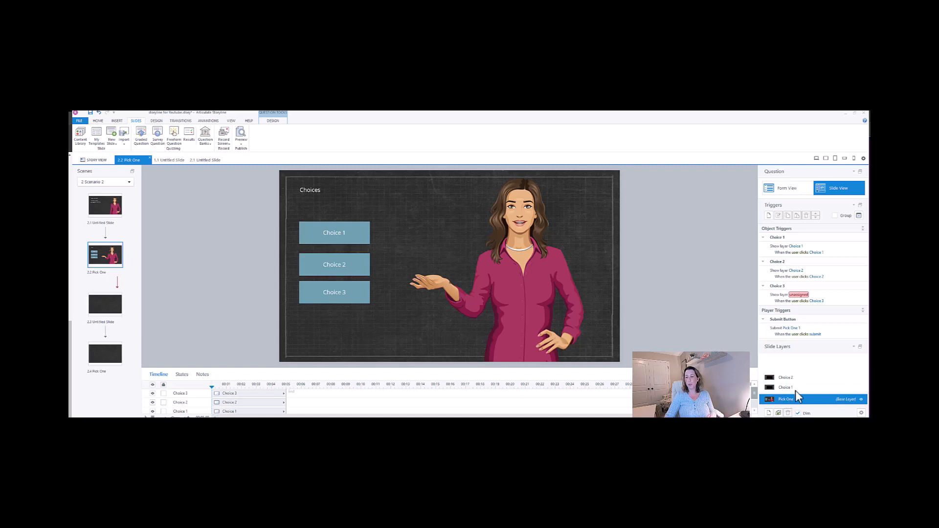
{"action": "left_click", "coordinate": [806, 368]}
{"action": "double_click", "coordinate": [806, 368]}
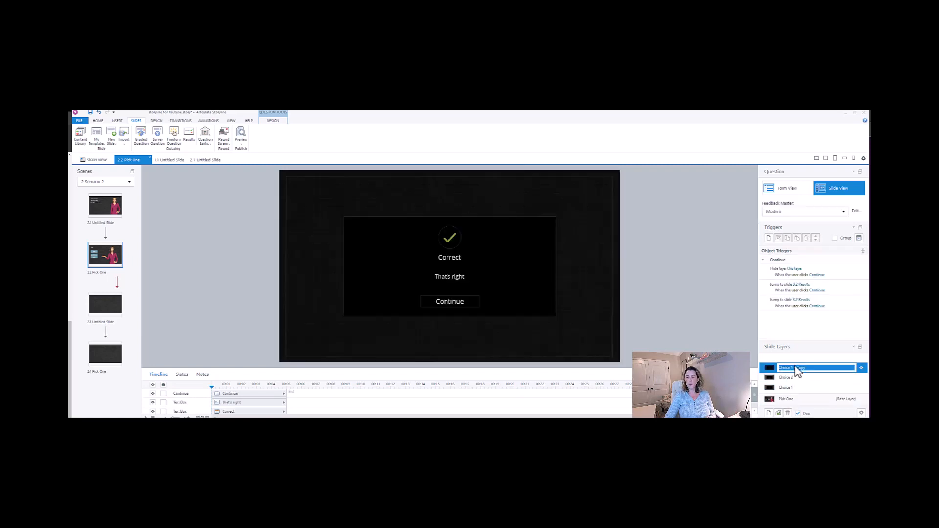
{"action": "type", "text": "C"}
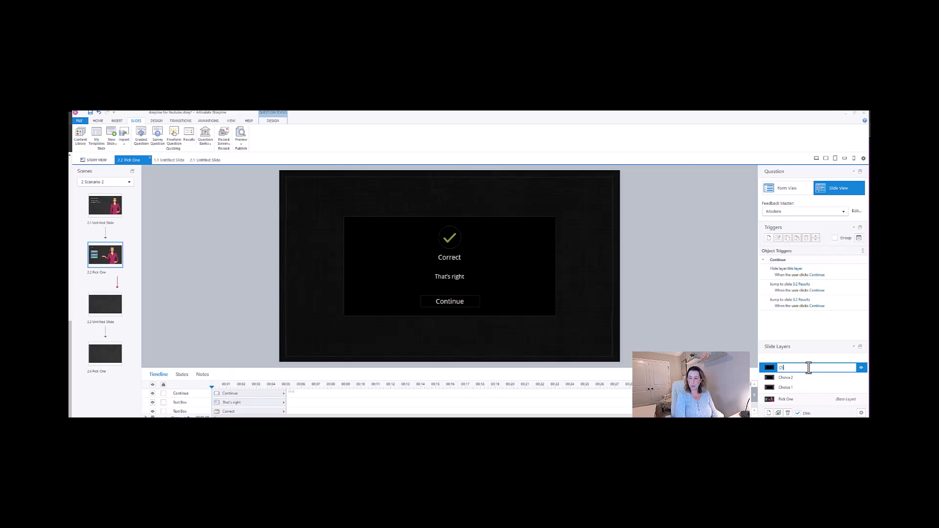
{"action": "type", "text": "hoice 3"}
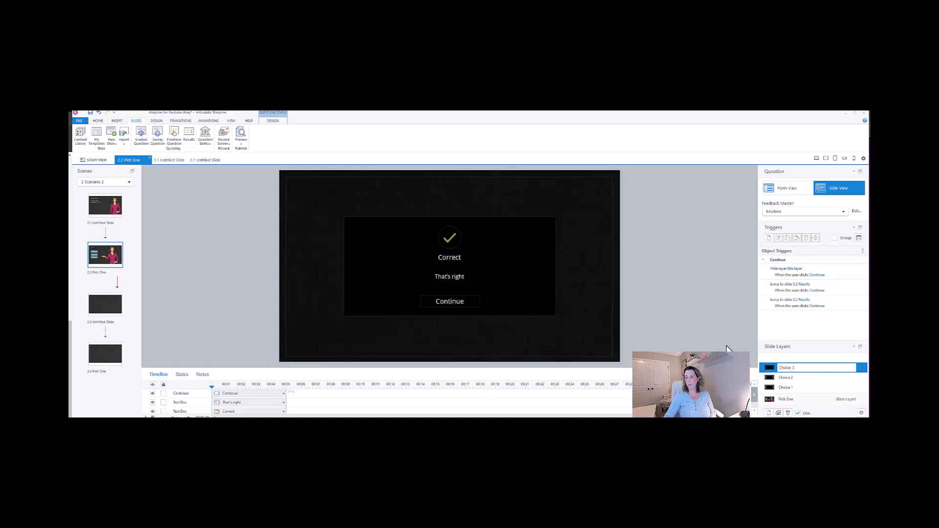
{"action": "key", "text": "Return"}
{"action": "left_click", "coordinate": [791, 401]}
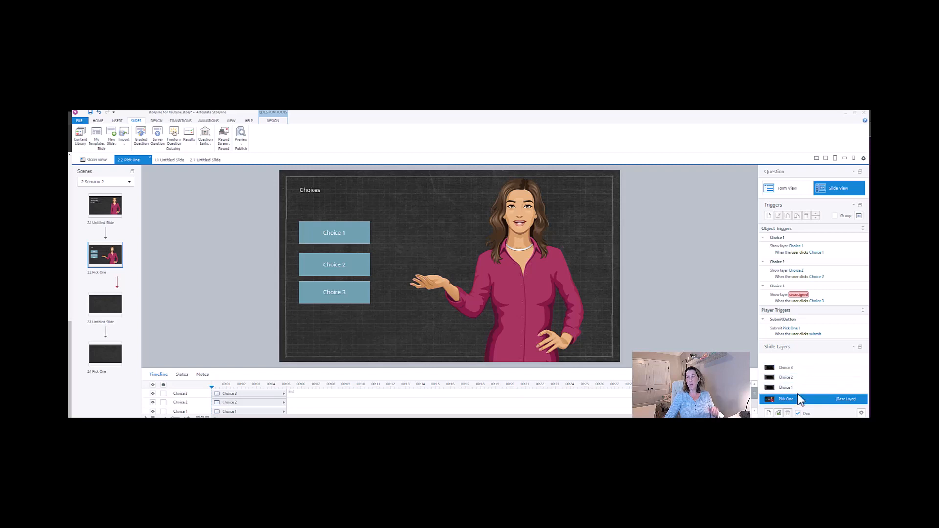
Step: In the question's form view, set the feedback for Choice 3 to "Try again"
{"action": "left_click", "coordinate": [791, 188]}
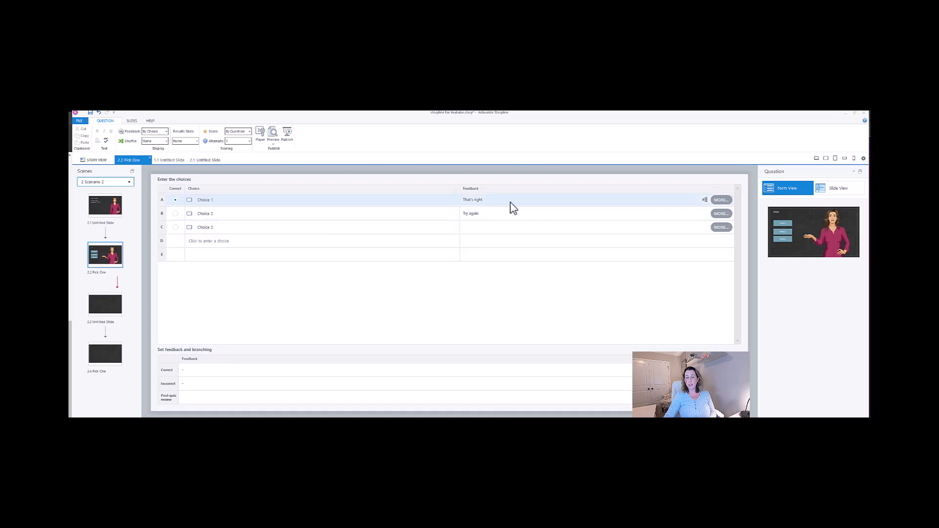
{"action": "left_click", "coordinate": [498, 230]}
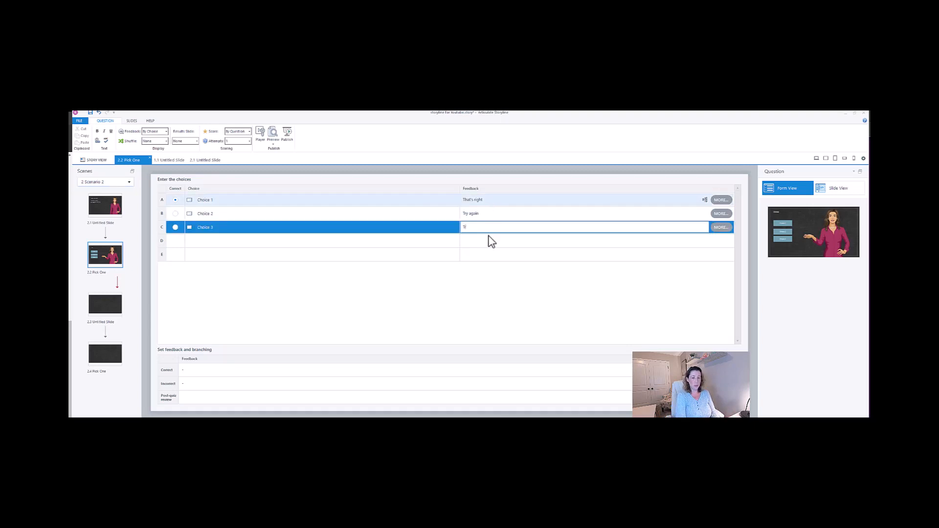
{"action": "key", "text": "ctrl+v"}
{"action": "left_click", "coordinate": [483, 308]}
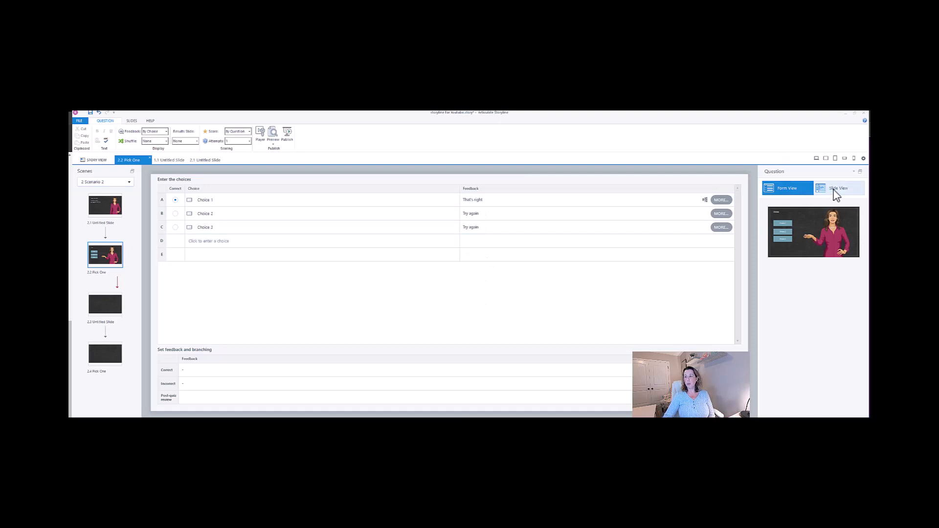
Step: Return to the slide view and assign the Choice 3 layer to the Choice 3 button's unassigned show-layer trigger
{"action": "left_click", "coordinate": [836, 192]}
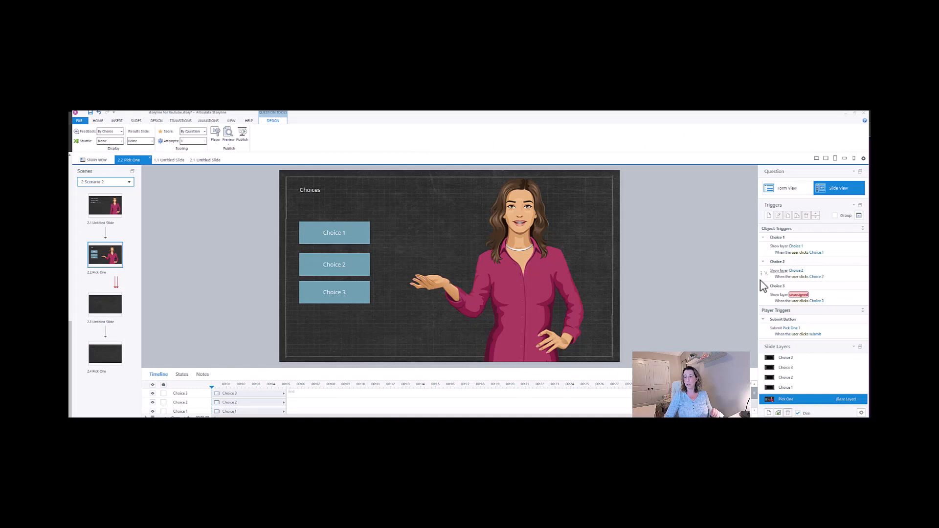
{"action": "left_click", "coordinate": [798, 295]}
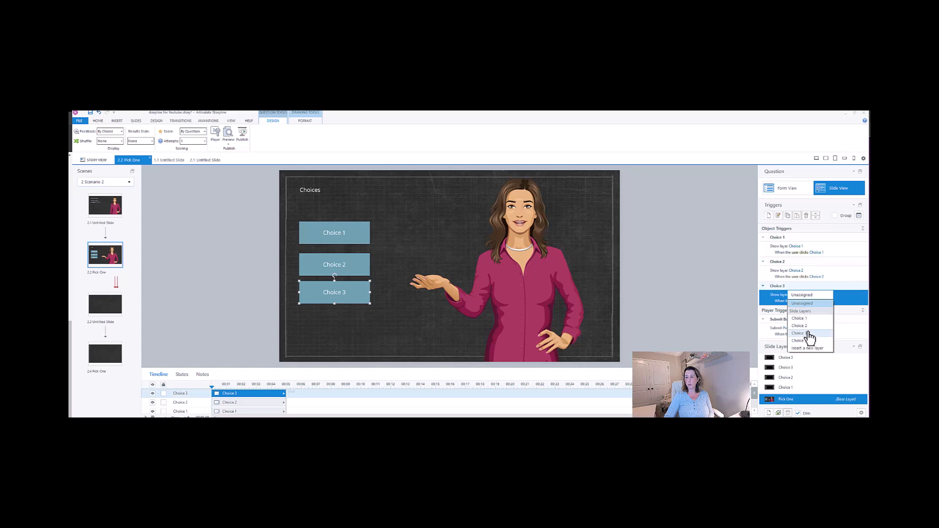
{"action": "left_click", "coordinate": [807, 336]}
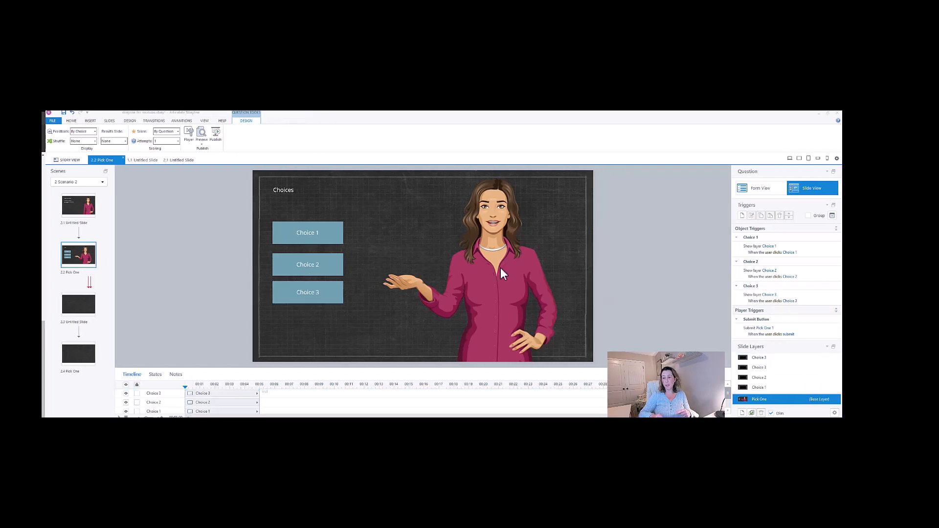
Step: On the Choice 1 layer, add a trigger that jumps to slide 3.2 Results when the user clicks Continue
{"action": "left_click", "coordinate": [780, 386]}
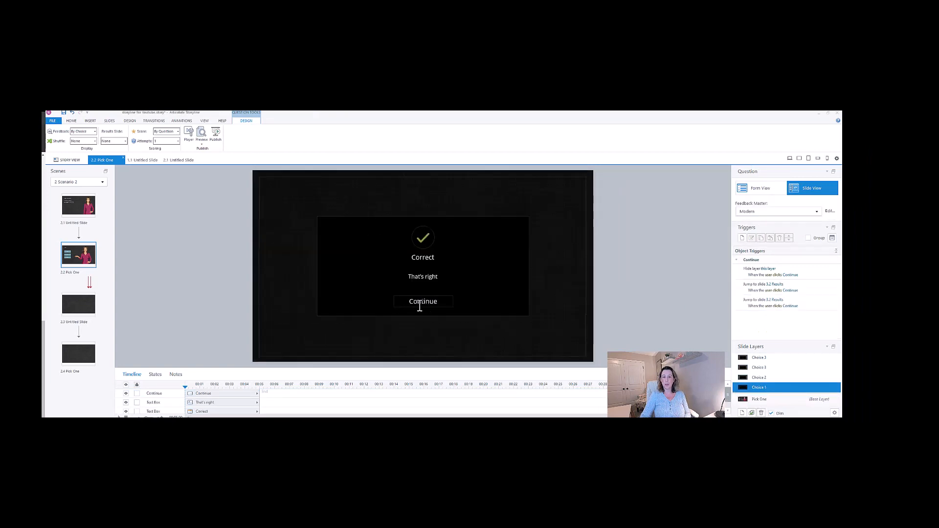
{"action": "left_click", "coordinate": [742, 238]}
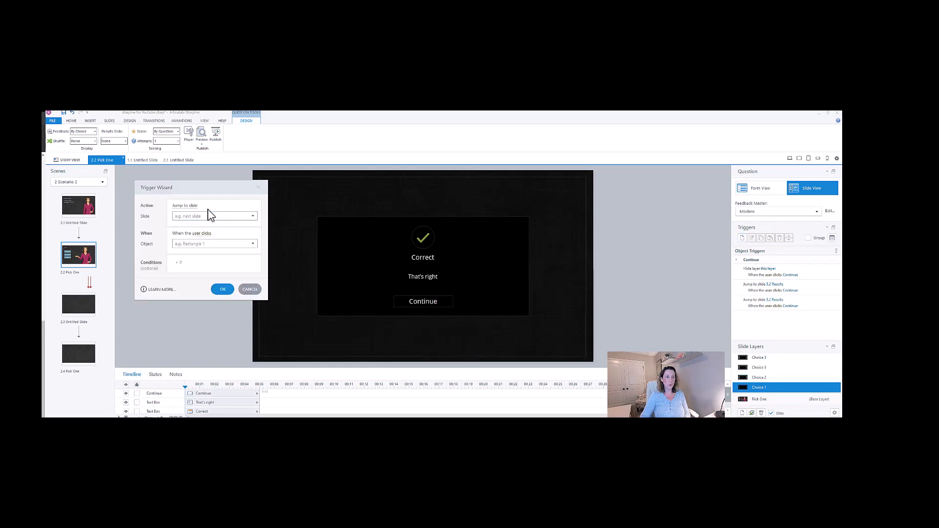
{"action": "left_click", "coordinate": [253, 216]}
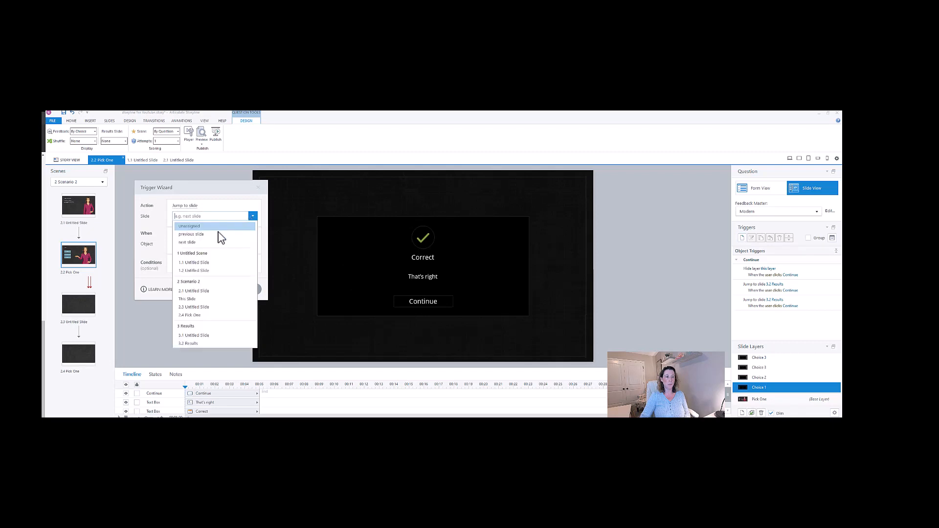
{"action": "left_click", "coordinate": [198, 342]}
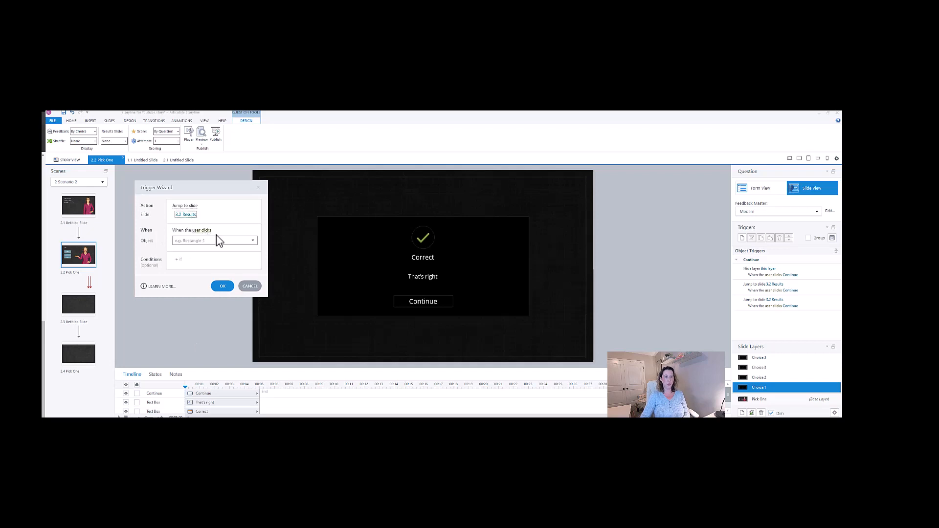
{"action": "left_click", "coordinate": [252, 241]}
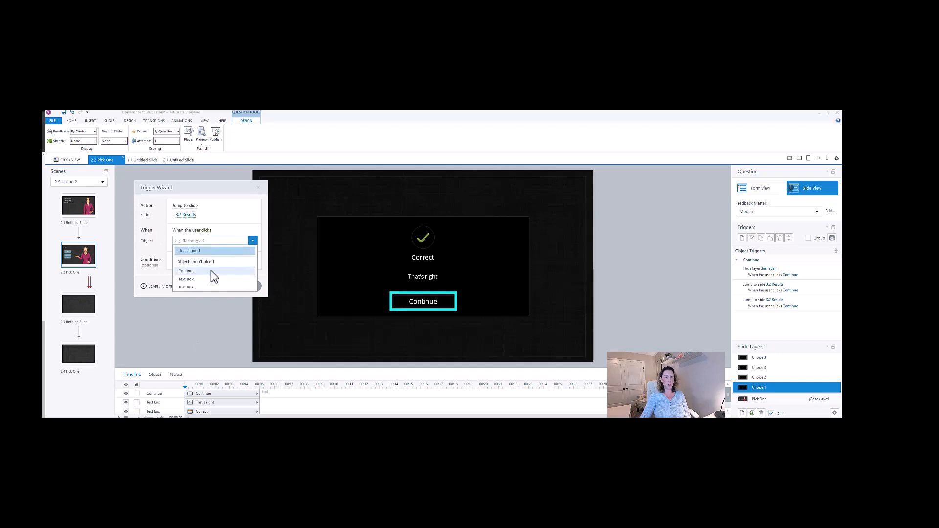
{"action": "left_click", "coordinate": [210, 271]}
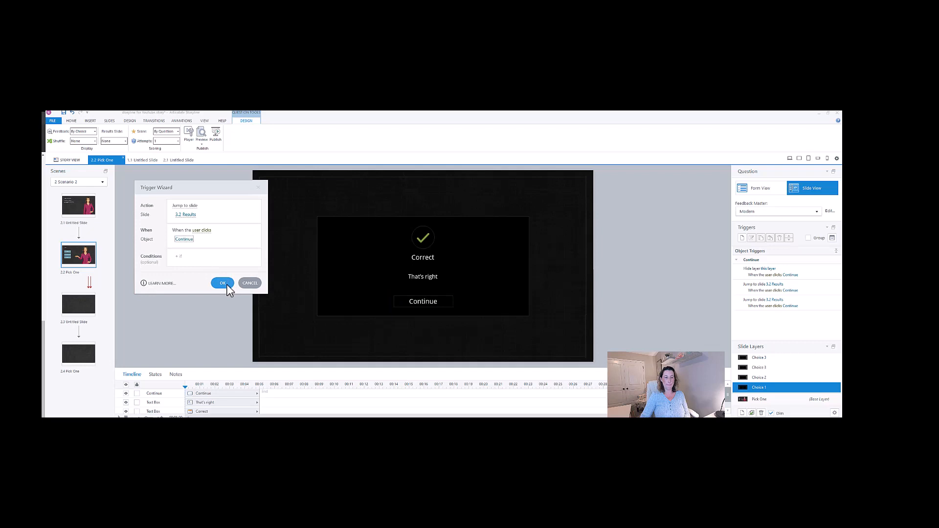
{"action": "left_click", "coordinate": [227, 284]}
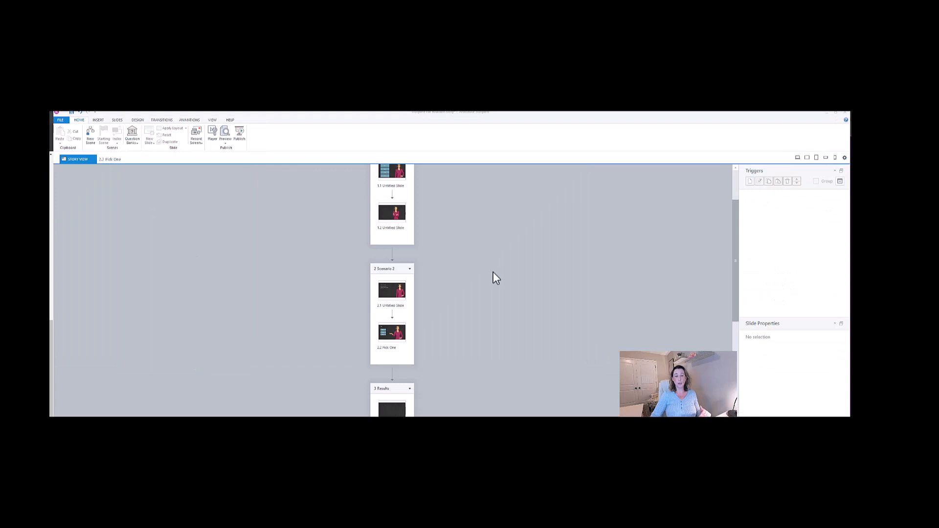
Step: Add a new scene to the project in the story view and open its blank slide
{"action": "scroll", "coordinate": [493, 272], "scroll_direction": "down", "scroll_amount": 4}
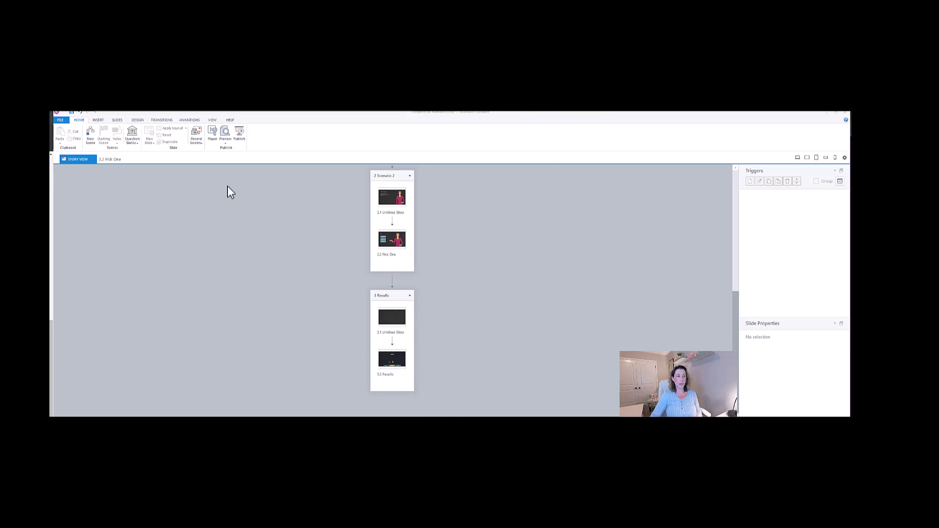
{"action": "right_click", "coordinate": [428, 303]}
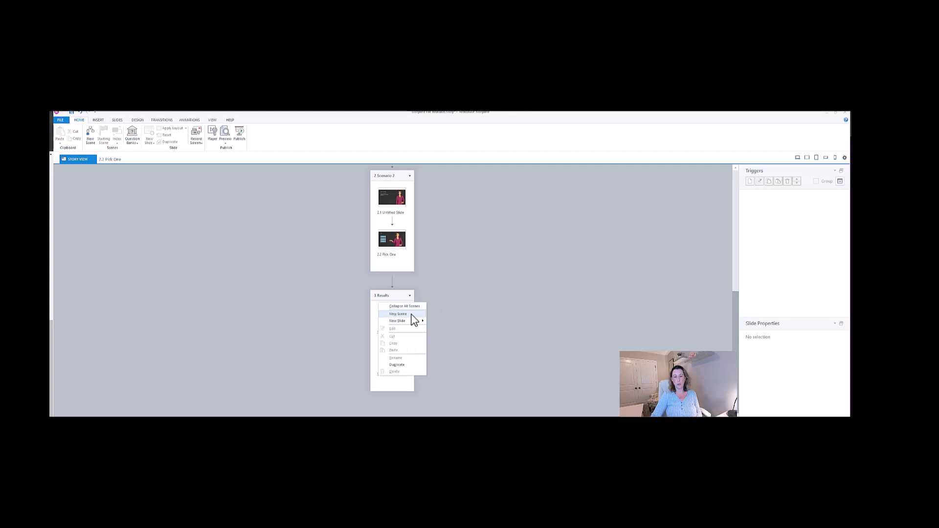
{"action": "left_click", "coordinate": [412, 314]}
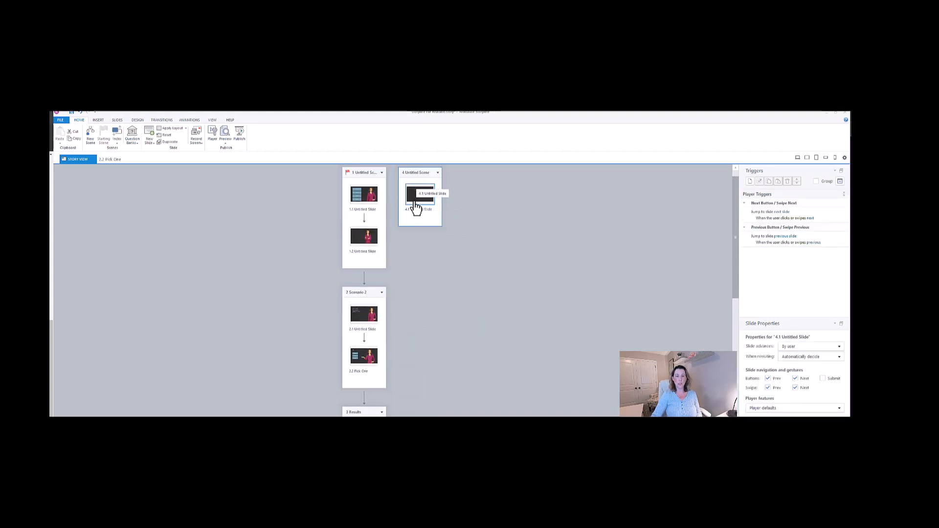
{"action": "double_click", "coordinate": [414, 205]}
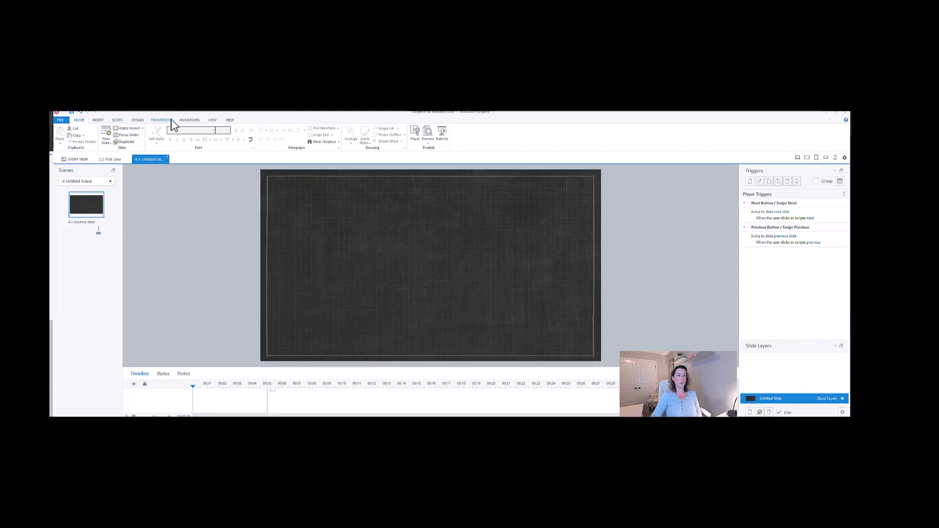
Step: Insert the graded Quiz Results slide from the Essence template into the new scene
{"action": "left_click", "coordinate": [116, 121]}
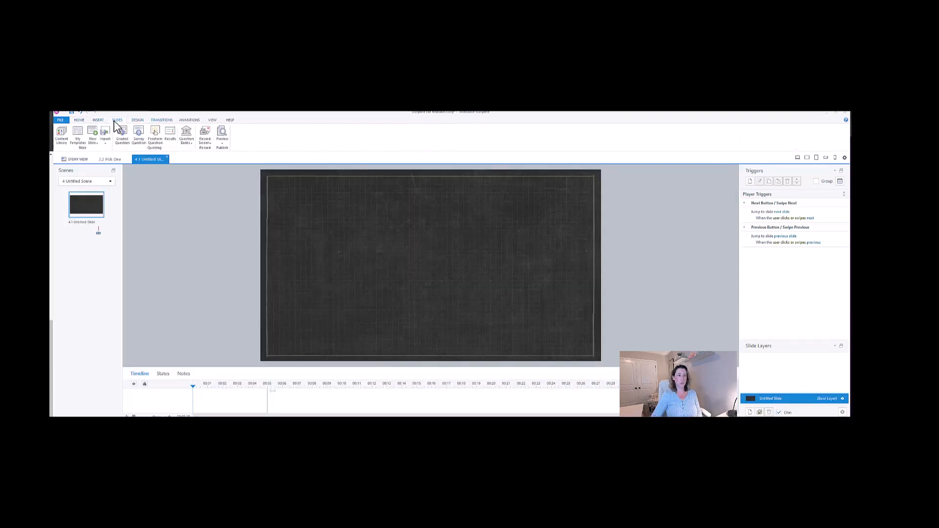
{"action": "left_click", "coordinate": [170, 140]}
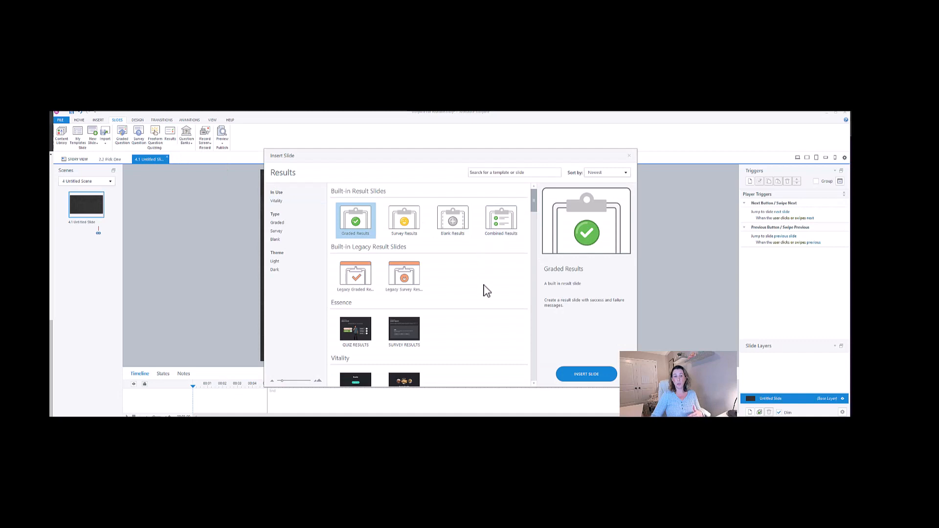
{"action": "scroll", "coordinate": [483, 294], "scroll_direction": "down", "scroll_amount": 3}
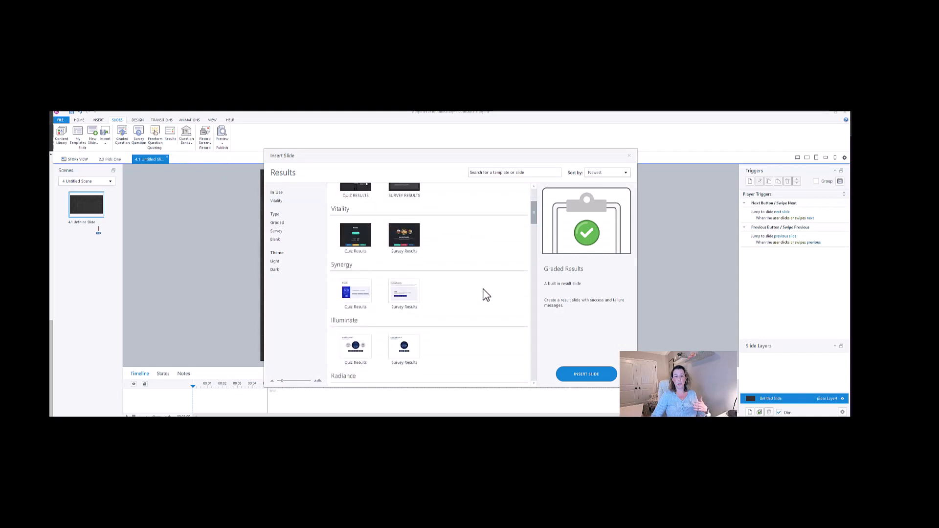
{"action": "scroll", "coordinate": [483, 293], "scroll_direction": "up", "scroll_amount": 3}
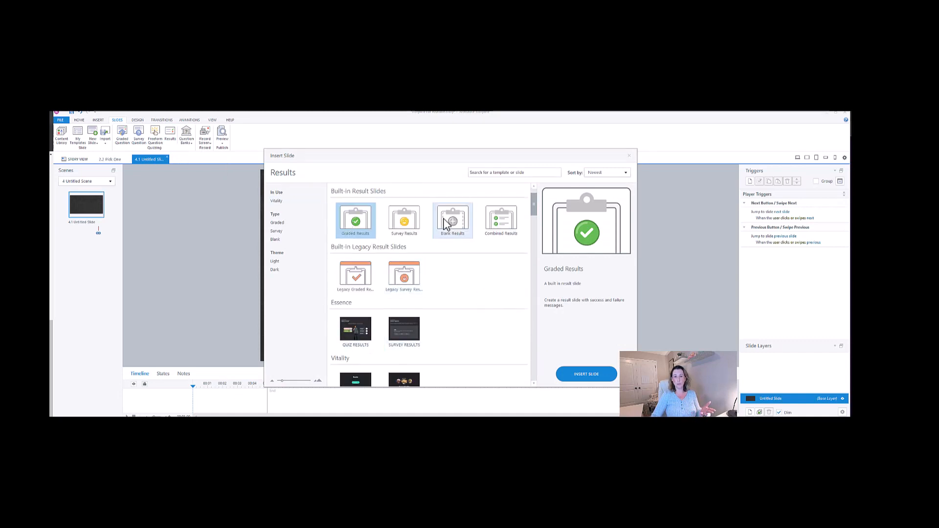
{"action": "scroll", "coordinate": [486, 284], "scroll_direction": "down", "scroll_amount": 5}
{"action": "scroll", "coordinate": [489, 290], "scroll_direction": "down", "scroll_amount": 2}
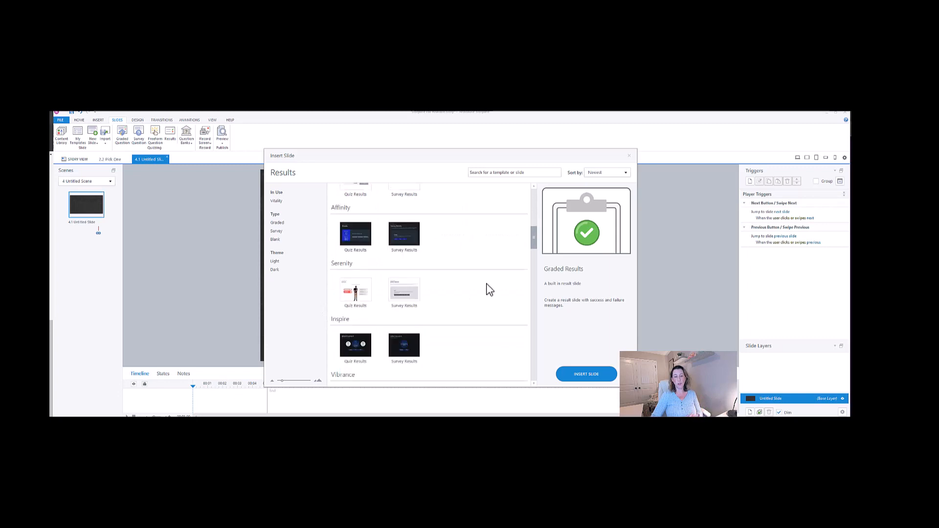
{"action": "scroll", "coordinate": [487, 288], "scroll_direction": "up", "scroll_amount": 6}
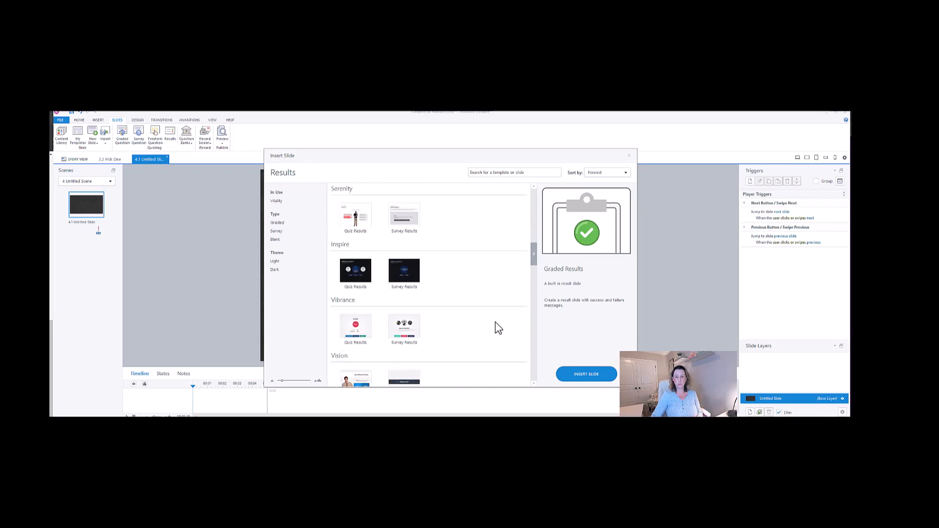
{"action": "scroll", "coordinate": [392, 239], "scroll_direction": "up", "scroll_amount": 3}
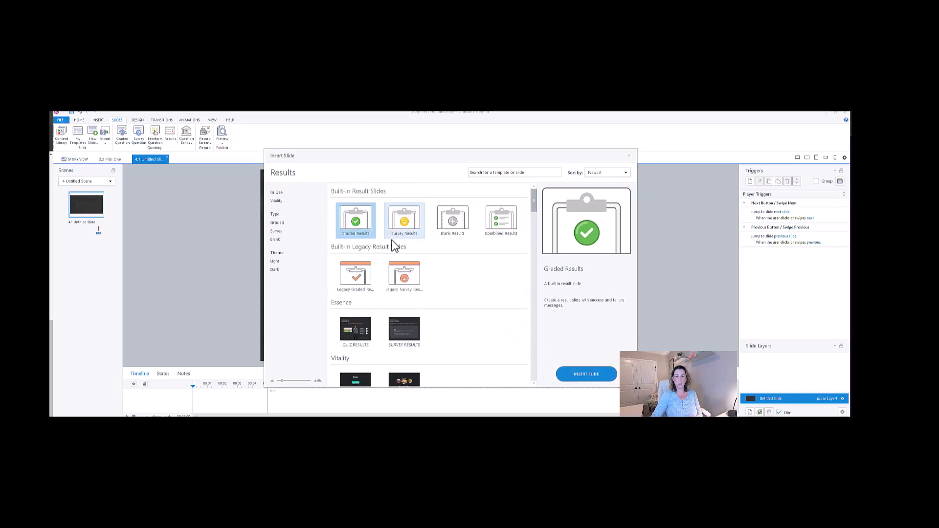
{"action": "left_click", "coordinate": [364, 331]}
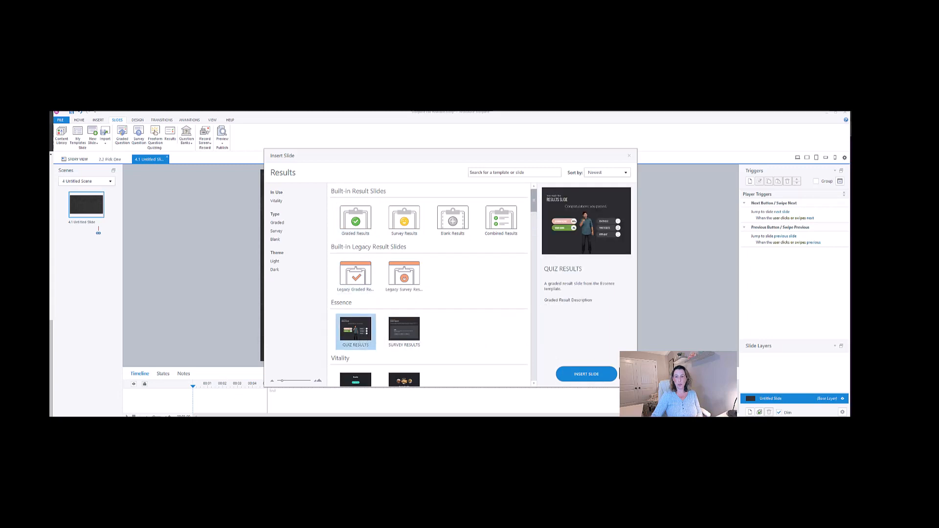
{"action": "left_click", "coordinate": [586, 374]}
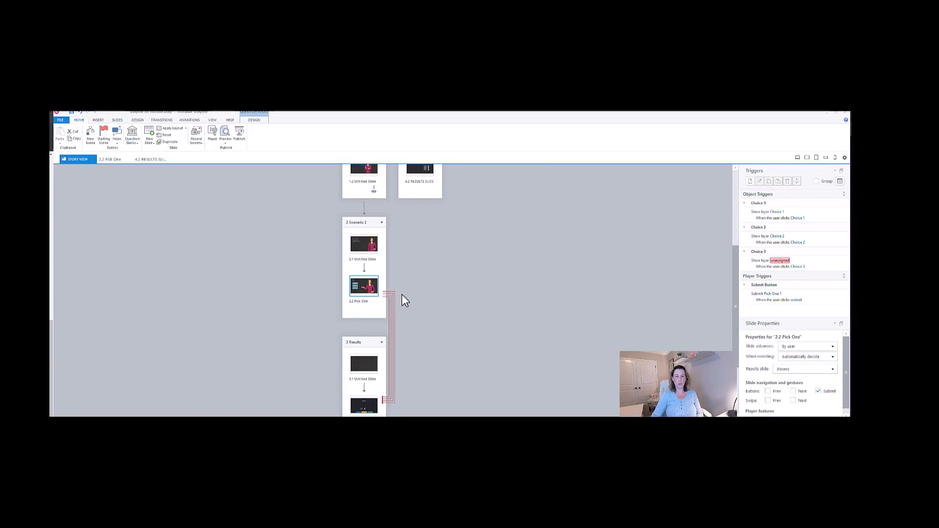
Step: Open slide 2.2 Pick One from the story view and select its base layer
{"action": "scroll", "coordinate": [402, 300], "scroll_direction": "down", "scroll_amount": 1}
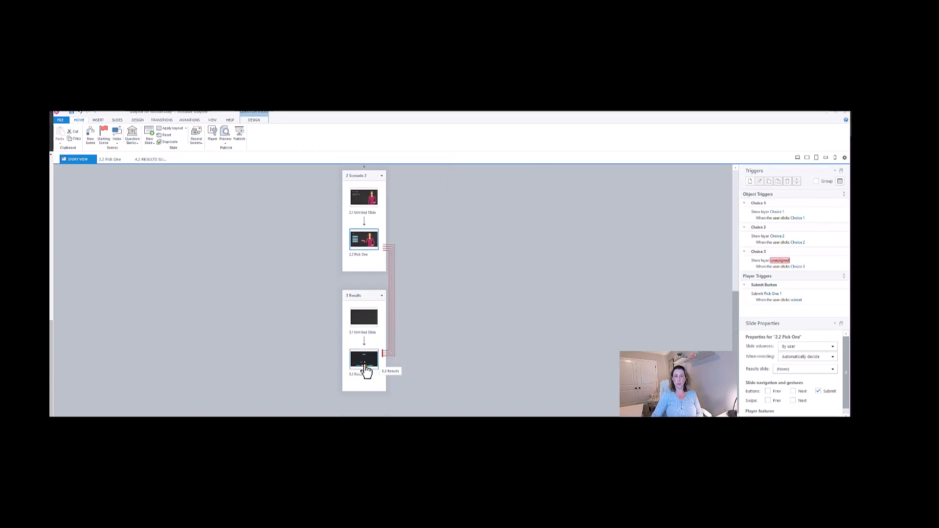
{"action": "double_click", "coordinate": [367, 244]}
{"action": "left_click", "coordinate": [766, 399]}
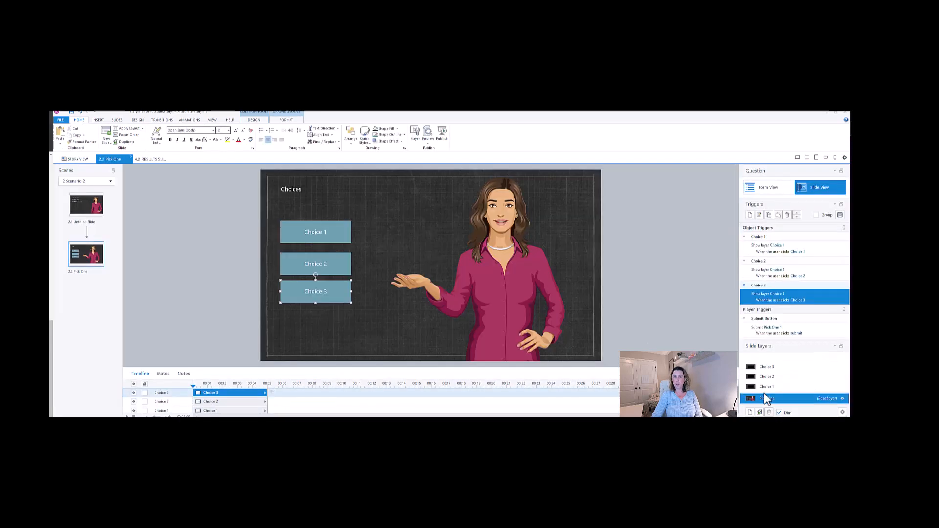
Step: Preview the project and open and close the layer of each of the four module buttons on the first slide
{"action": "left_click", "coordinate": [428, 130]}
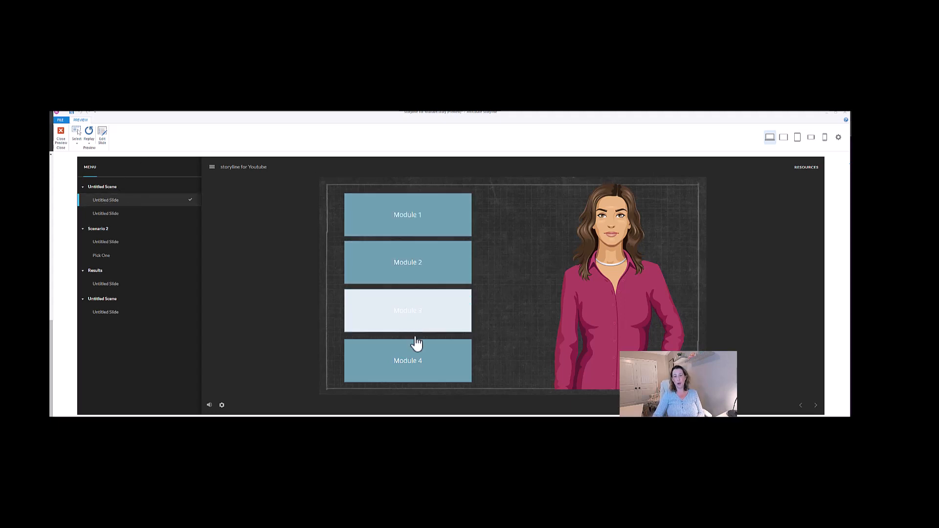
{"action": "left_click", "coordinate": [411, 225]}
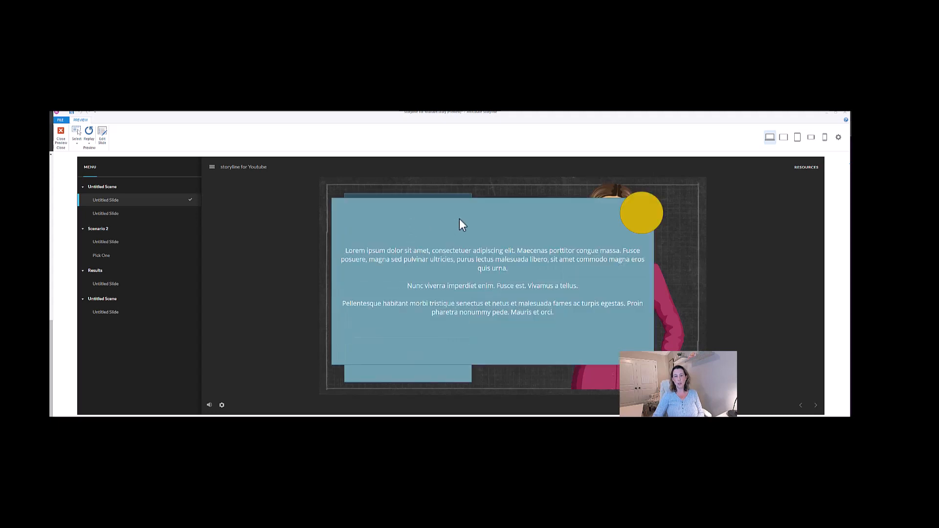
{"action": "left_click", "coordinate": [643, 215]}
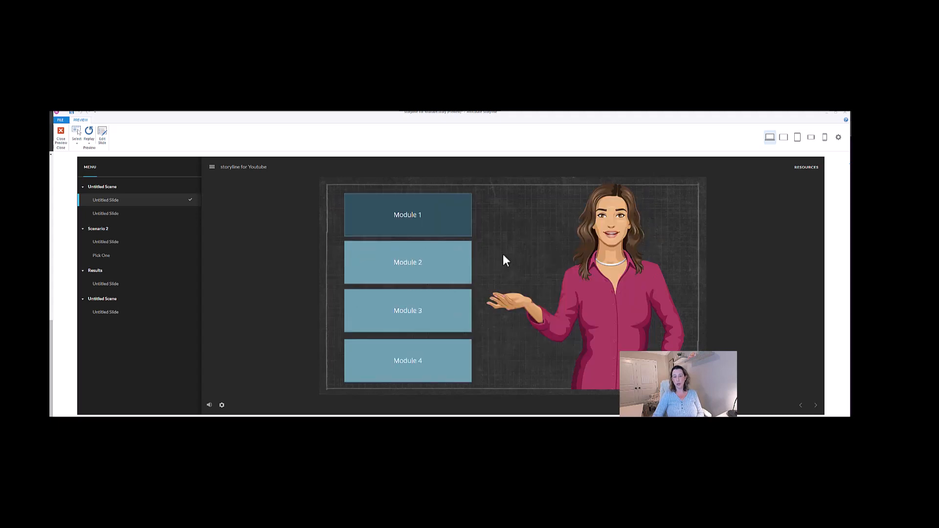
{"action": "left_click", "coordinate": [465, 268]}
{"action": "left_click", "coordinate": [644, 214]}
{"action": "left_click", "coordinate": [451, 321]}
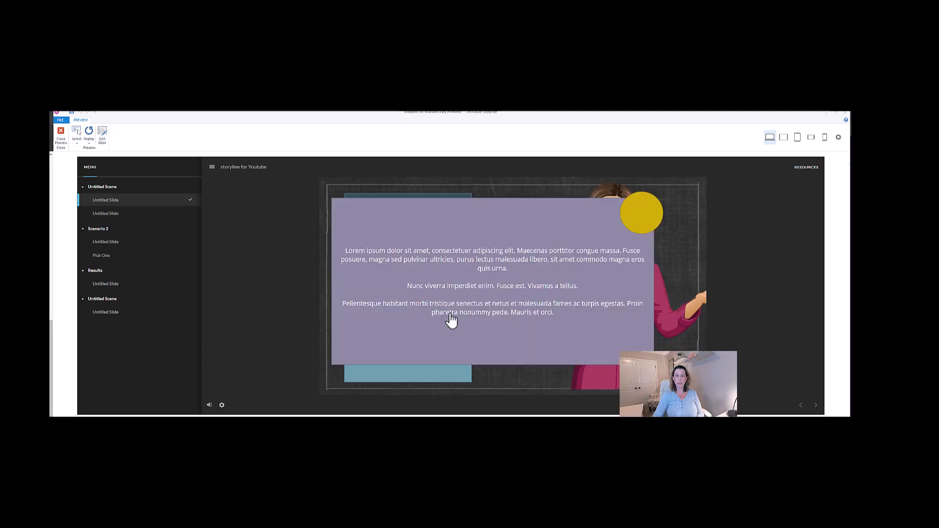
{"action": "left_click", "coordinate": [643, 216]}
{"action": "left_click", "coordinate": [465, 359]}
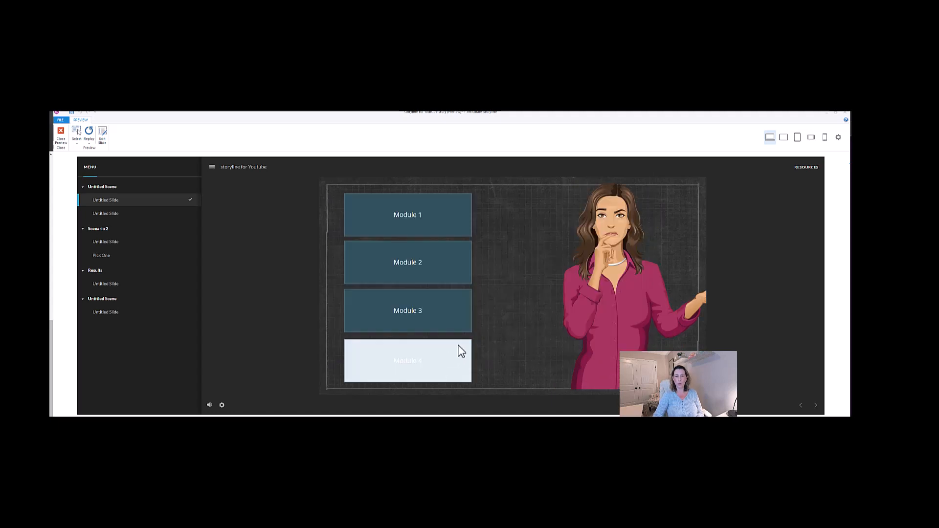
{"action": "left_click", "coordinate": [642, 213]}
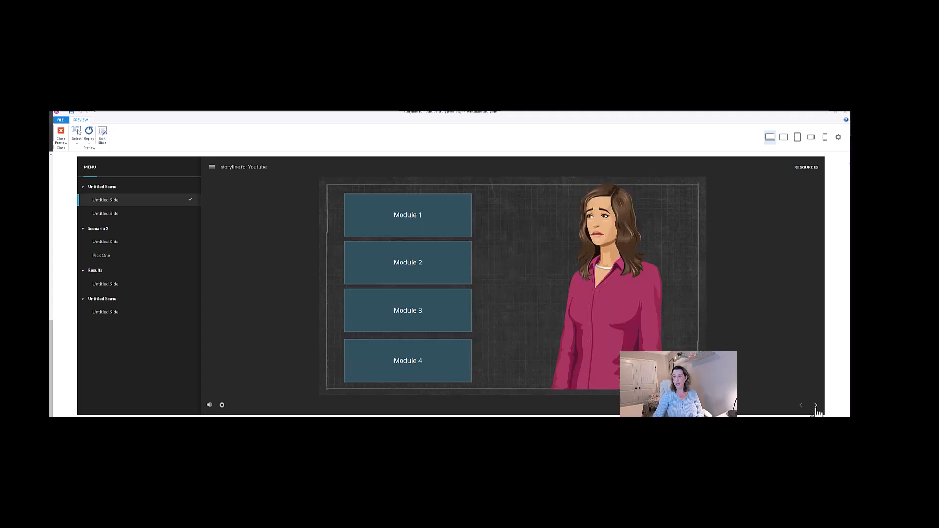
Step: Advance the preview to the Choices question, select Choice 1 and continue from its feedback
{"action": "left_click", "coordinate": [815, 406]}
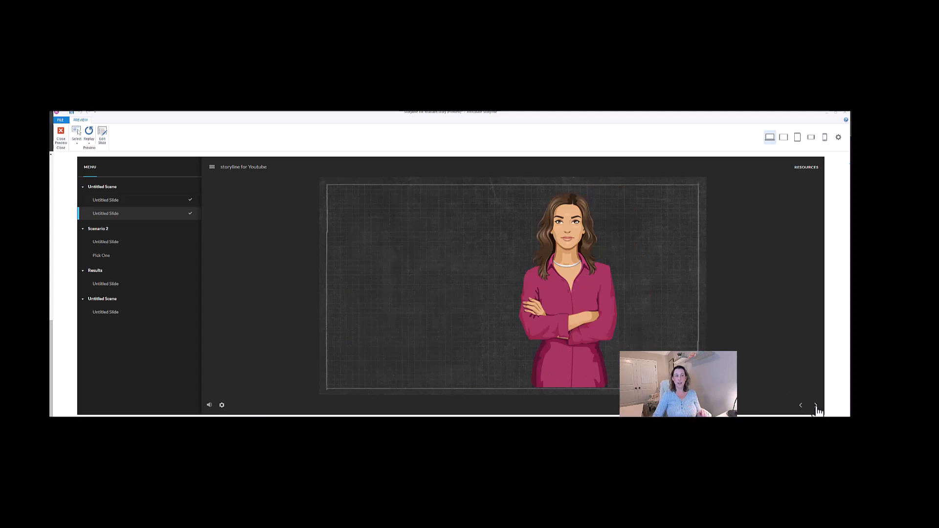
{"action": "left_click", "coordinate": [816, 406]}
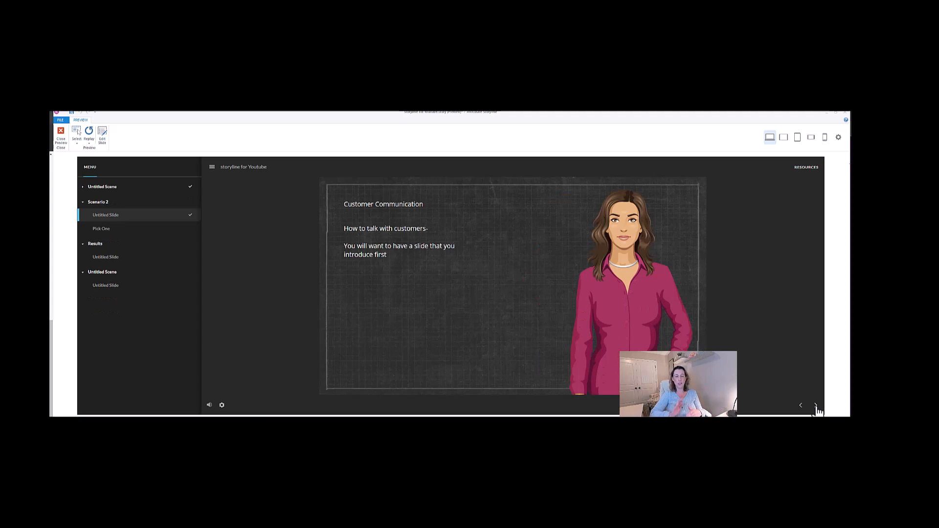
{"action": "left_click", "coordinate": [815, 406]}
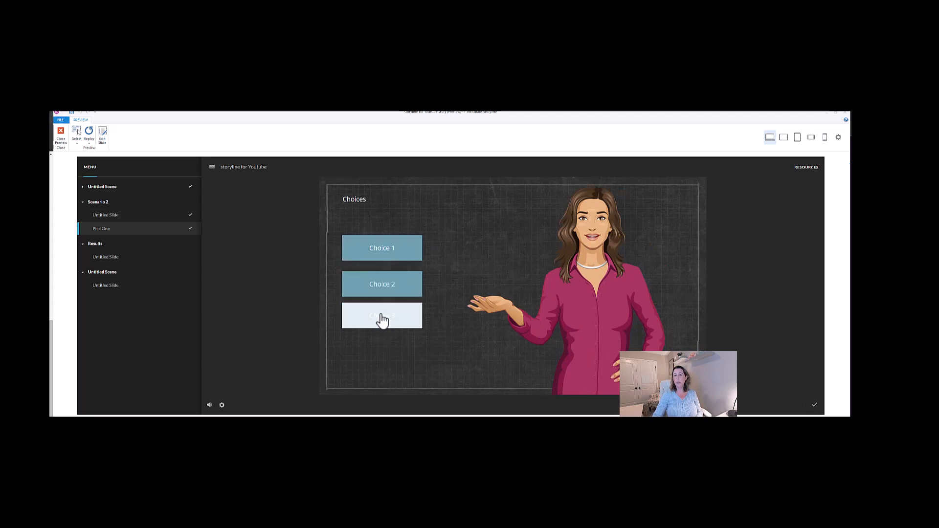
{"action": "left_click", "coordinate": [387, 254]}
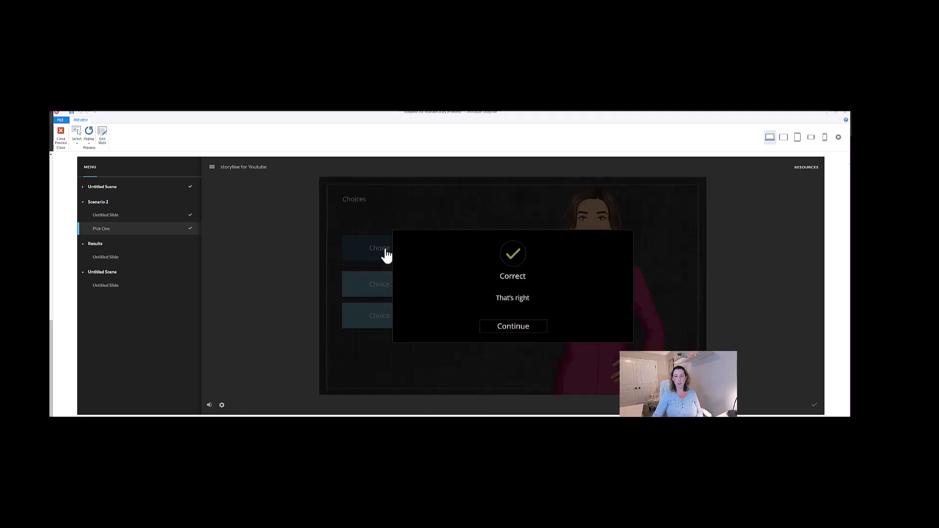
{"action": "left_click", "coordinate": [515, 328]}
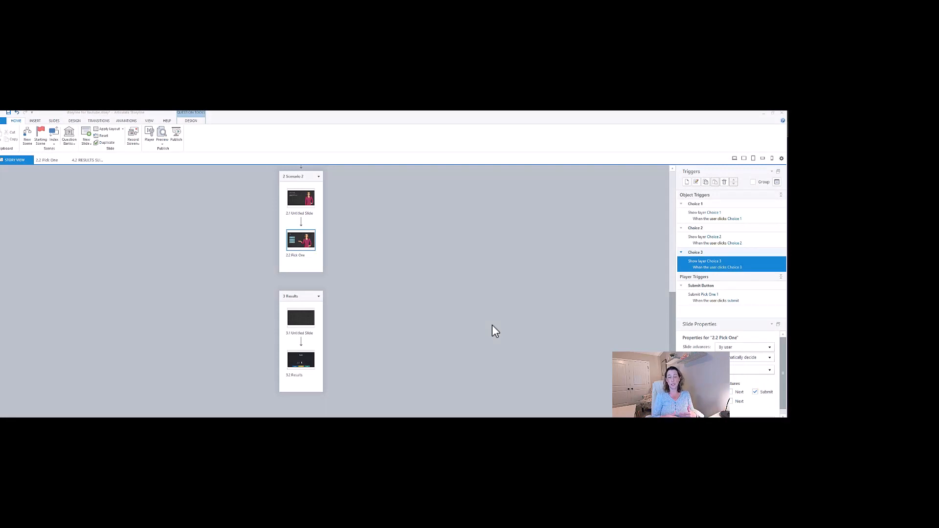
Step: Remove the results slide from scene 4 and fill the scene with three blank slides titled Consequence 1, Consequence 2 and Consequence
{"action": "right_click", "coordinate": [341, 240]}
{"action": "left_click", "coordinate": [332, 254]}
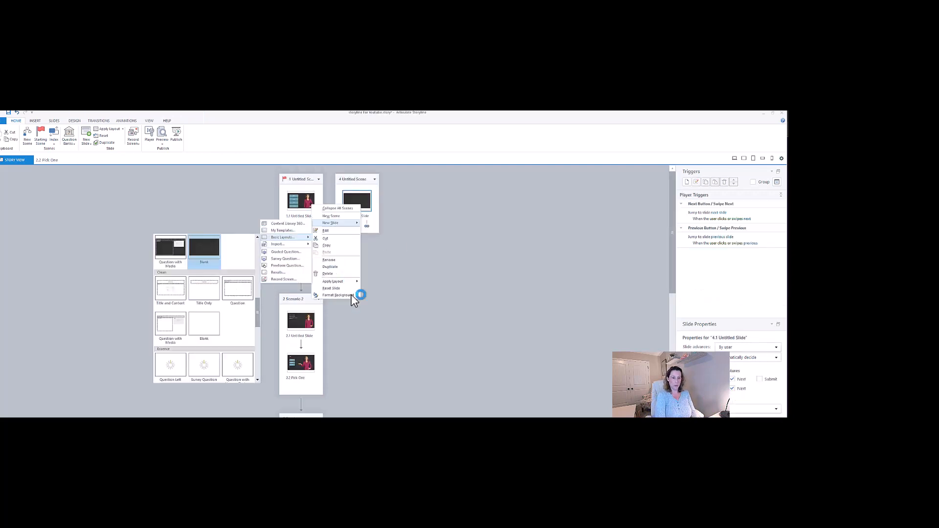
{"action": "left_click", "coordinate": [351, 294]}
{"action": "type", "text": "Cons"}
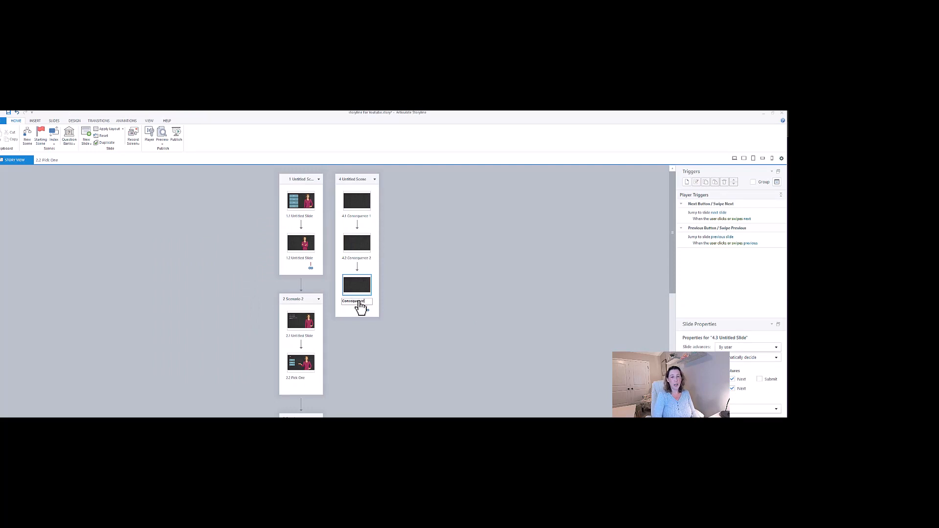
{"action": "type", "text": "equence"}
{"action": "left_click", "coordinate": [461, 330]}
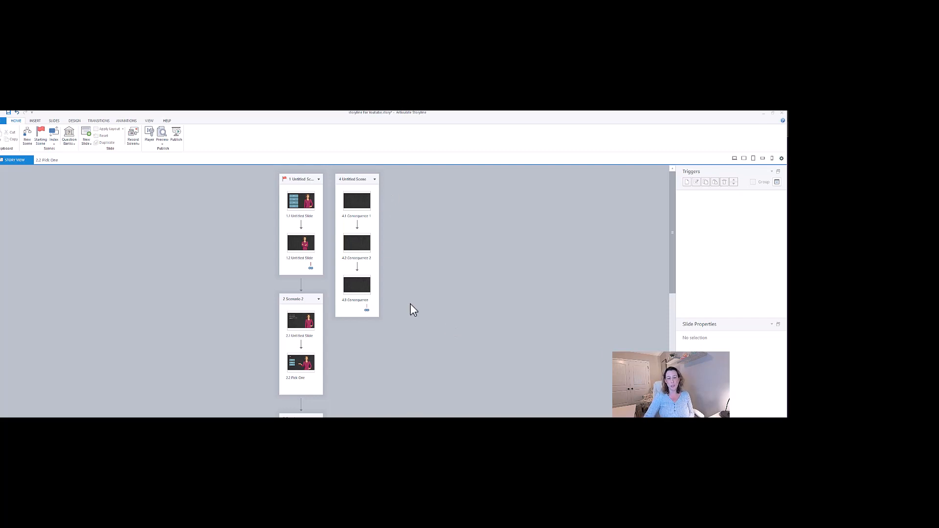
Step: On slide 2.2's Choice 1 feedback layer, point the first Continue jump trigger to slide 4.1 Consequence 1, and return to the story view
{"action": "scroll", "coordinate": [410, 303], "scroll_direction": "down", "scroll_amount": 3}
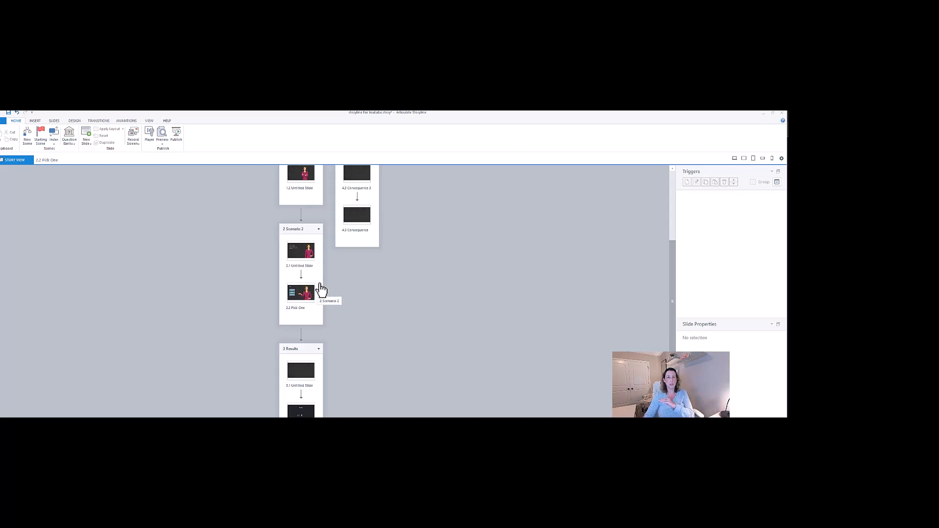
{"action": "scroll", "coordinate": [323, 291], "scroll_direction": "up", "scroll_amount": 2}
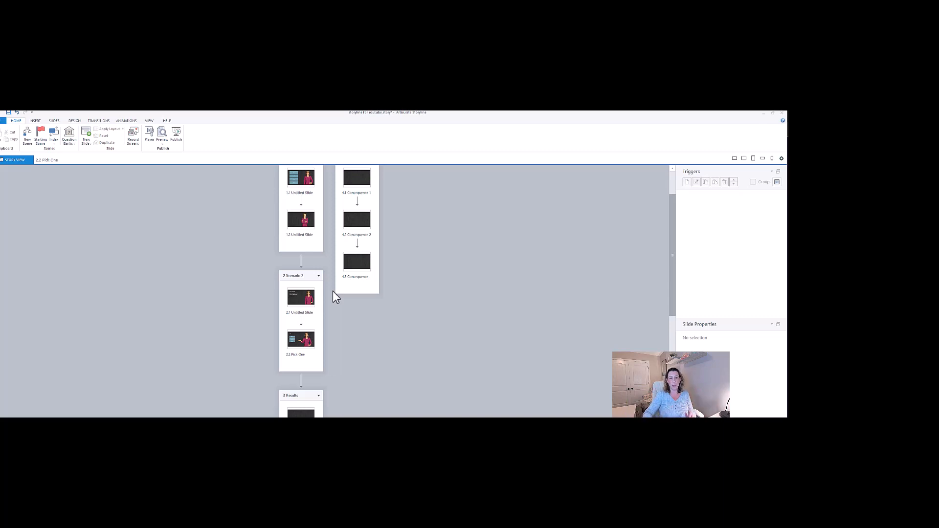
{"action": "left_click", "coordinate": [304, 345]}
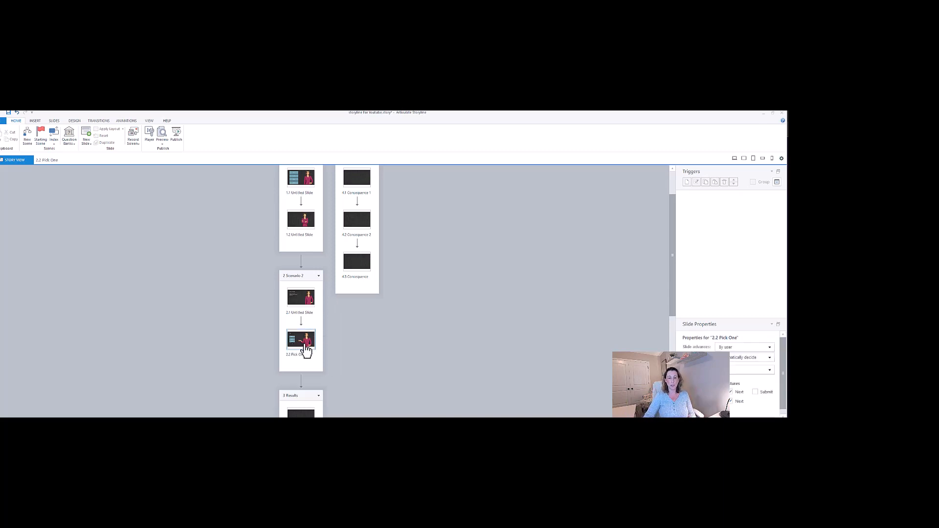
{"action": "double_click", "coordinate": [305, 346]}
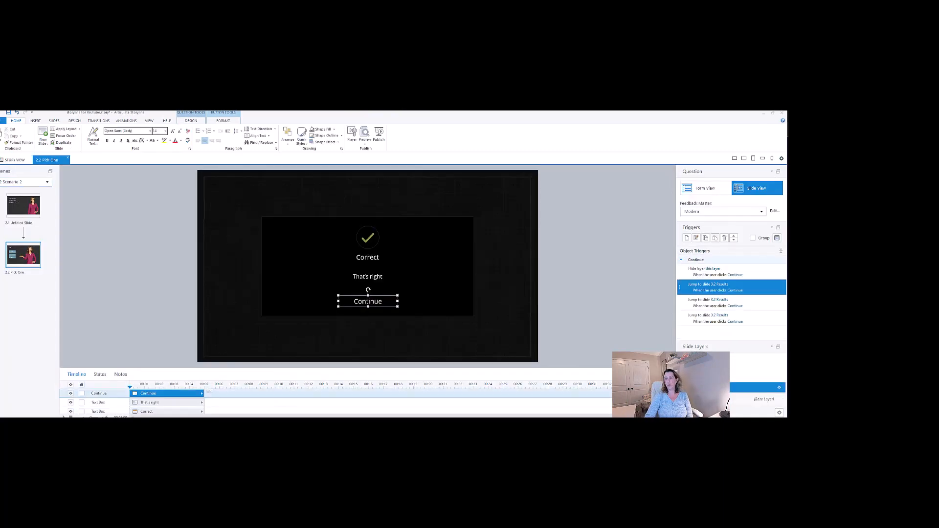
{"action": "left_click", "coordinate": [725, 291]}
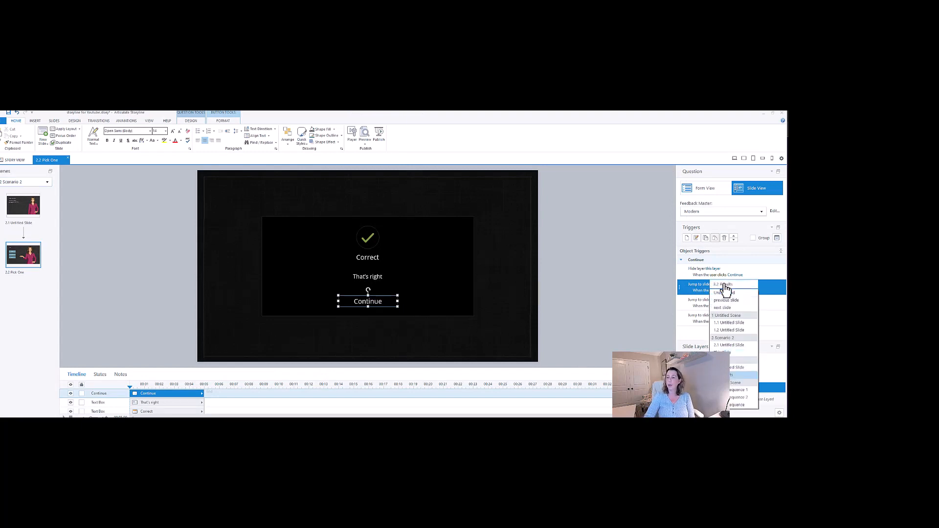
{"action": "left_click", "coordinate": [734, 397]}
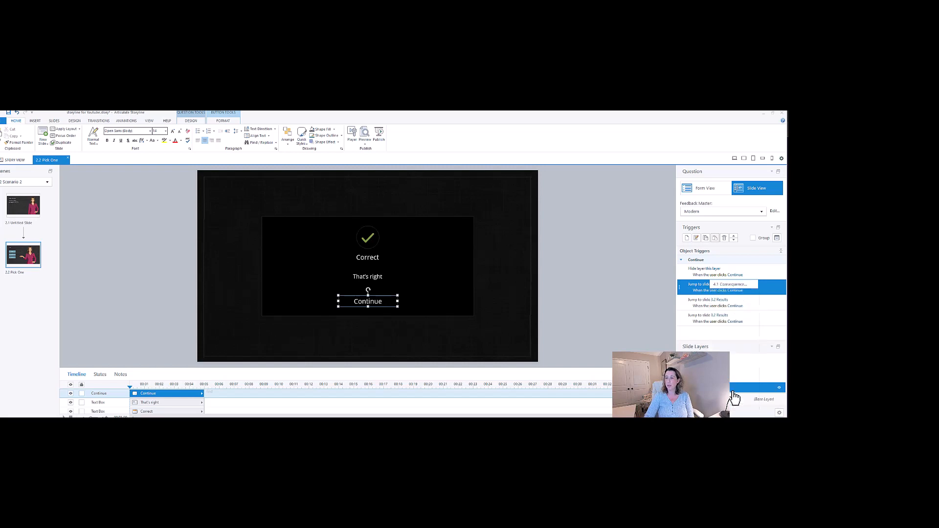
{"action": "left_click", "coordinate": [734, 292]}
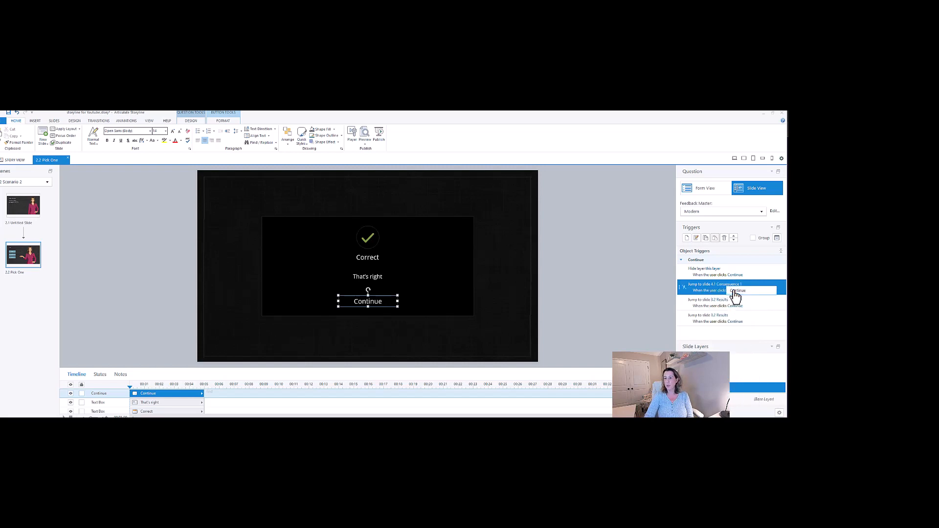
{"action": "left_click", "coordinate": [636, 299]}
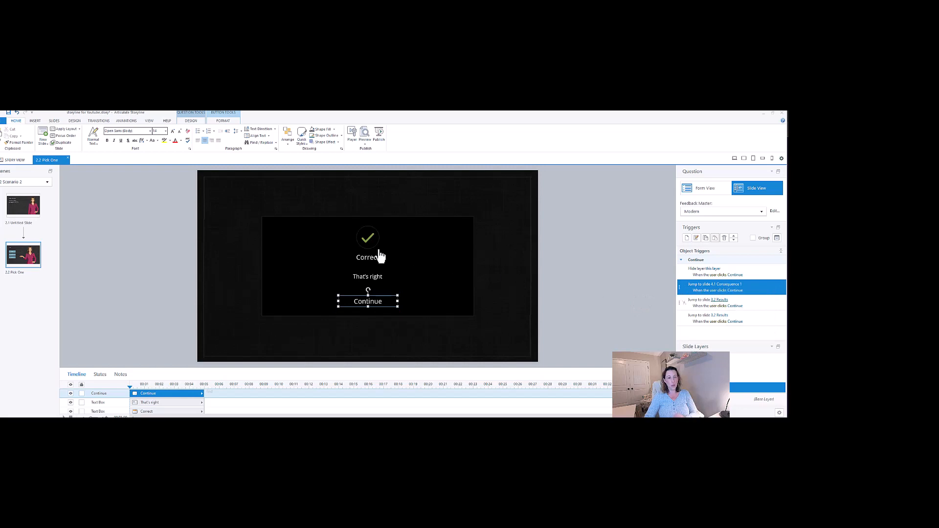
{"action": "left_click", "coordinate": [15, 160]}
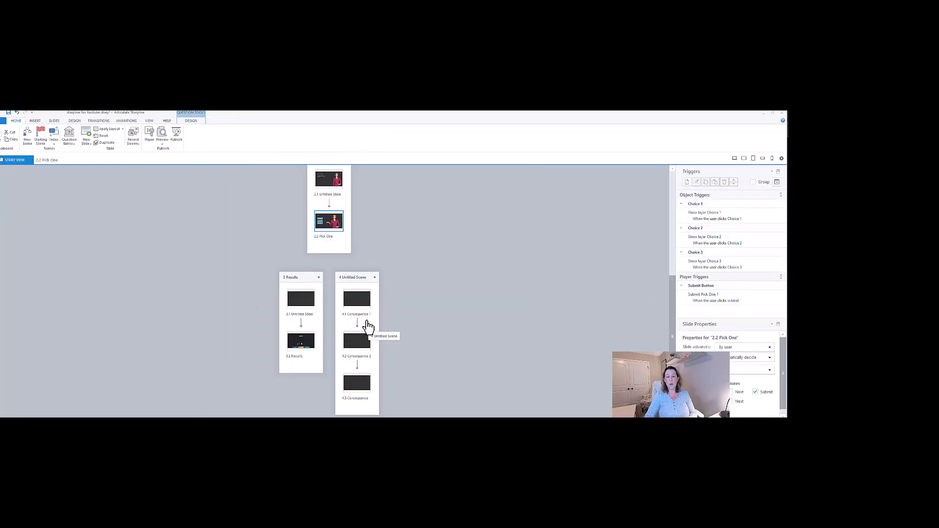
{"action": "scroll", "coordinate": [366, 330], "scroll_direction": "down", "scroll_amount": 1}
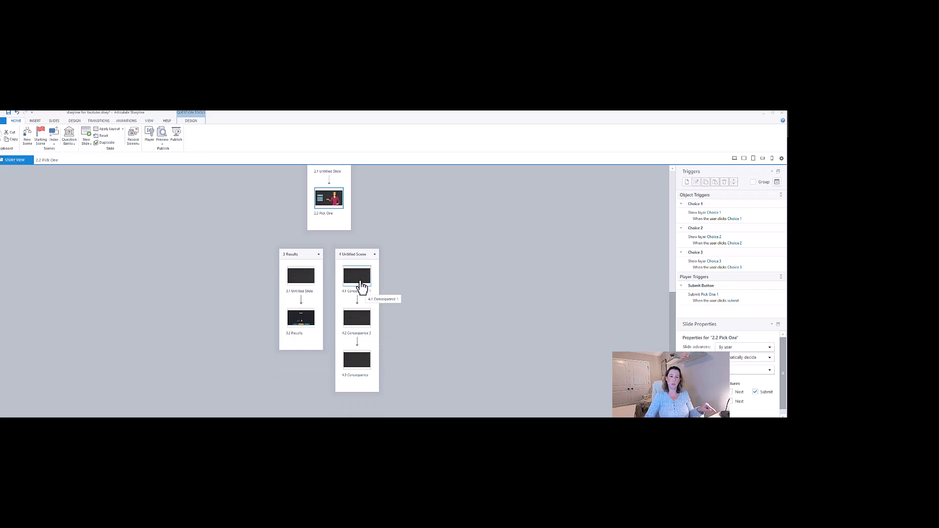
Step: On slide 4.1 Consequence 1, point the Next button's jump trigger to slide 3.2 Results, and return to the story view
{"action": "double_click", "coordinate": [357, 276]}
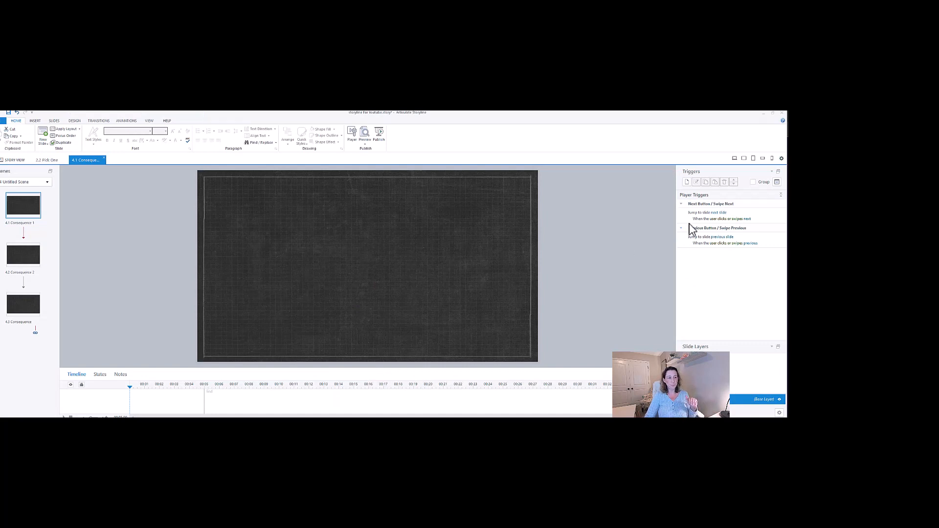
{"action": "left_click", "coordinate": [722, 213]}
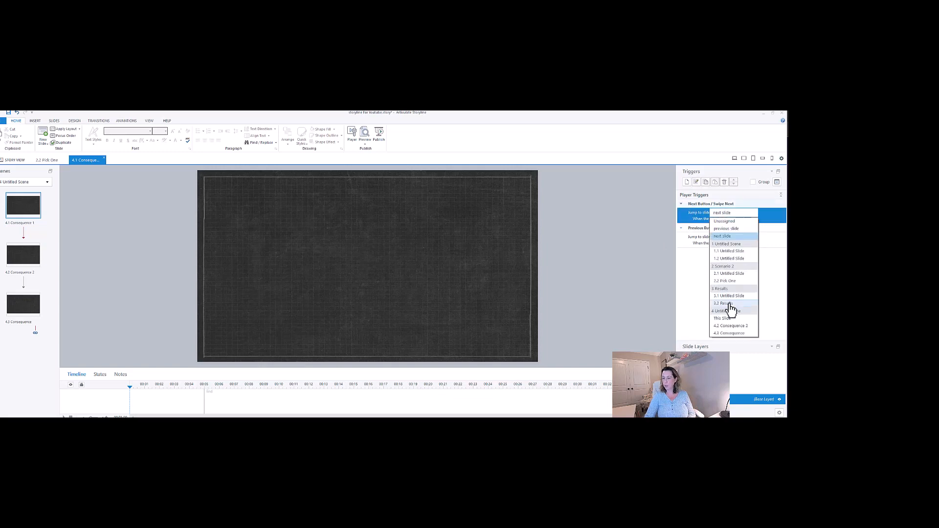
{"action": "left_click", "coordinate": [724, 304]}
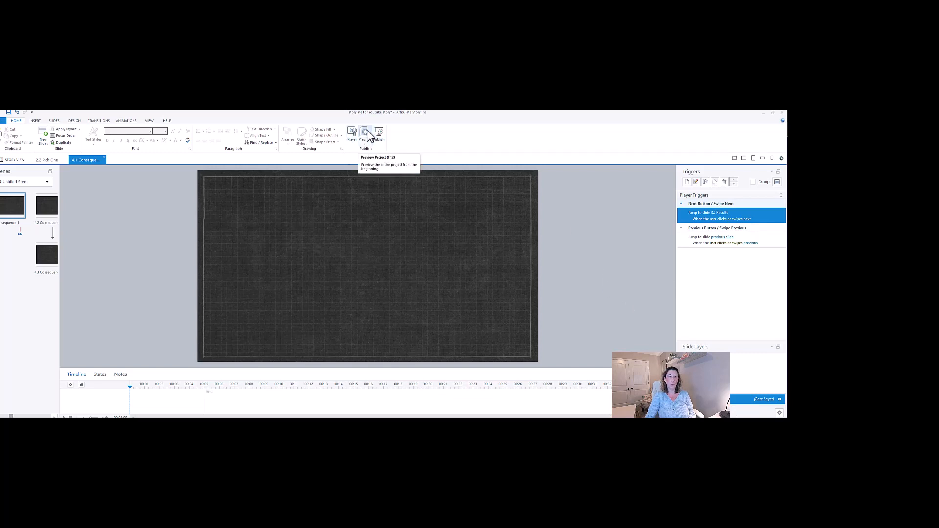
{"action": "left_click", "coordinate": [23, 160]}
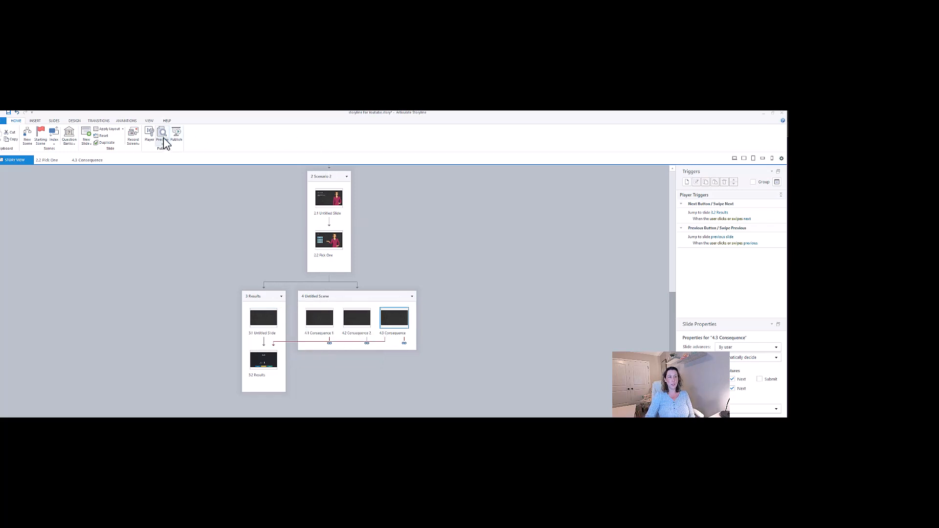
Step: Preview the project, select Choice 1 on the Choices question, and continue through its feedback and the Consequence 1 slide to the results
{"action": "left_click", "coordinate": [162, 134]}
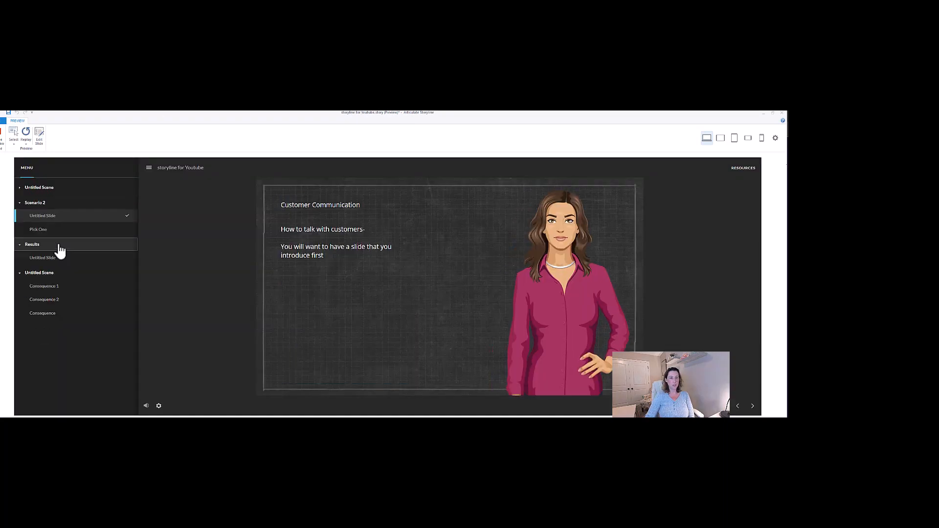
{"action": "left_click", "coordinate": [753, 406]}
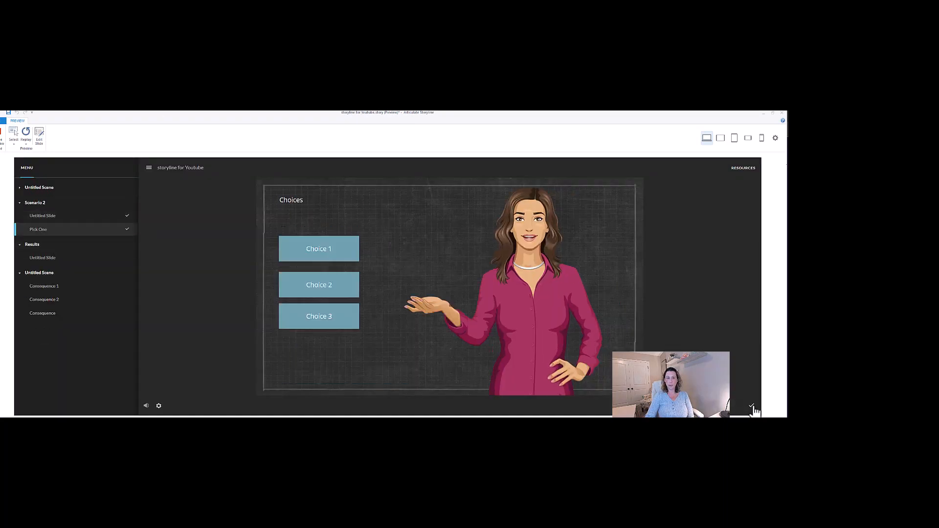
{"action": "left_click", "coordinate": [308, 250]}
{"action": "left_click", "coordinate": [462, 333]}
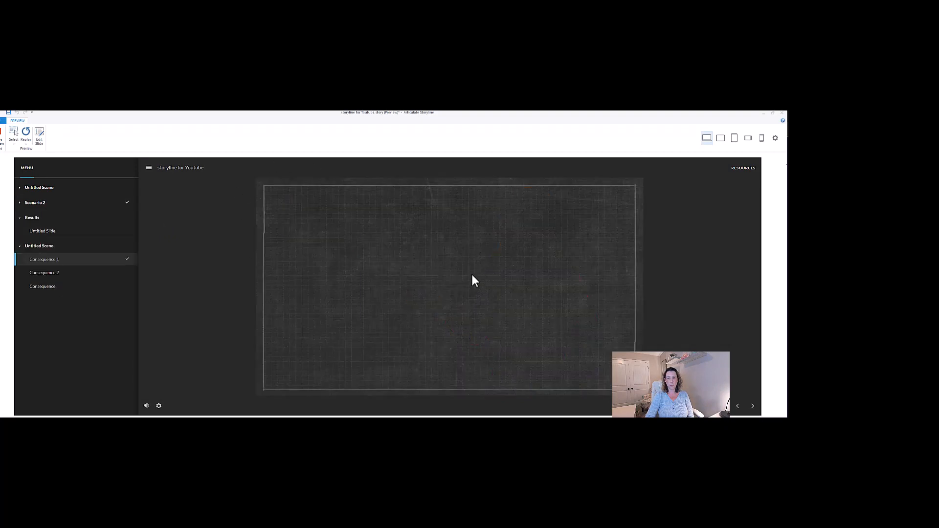
{"action": "left_click", "coordinate": [753, 407]}
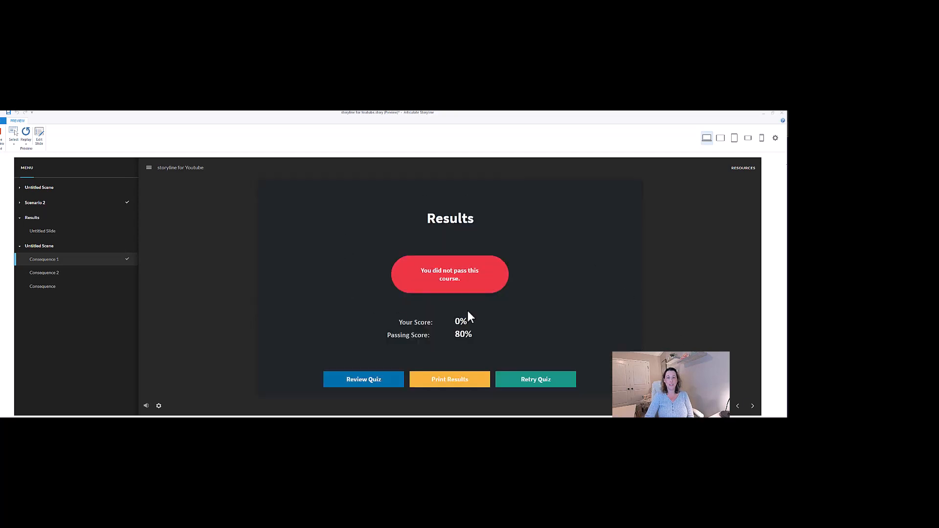